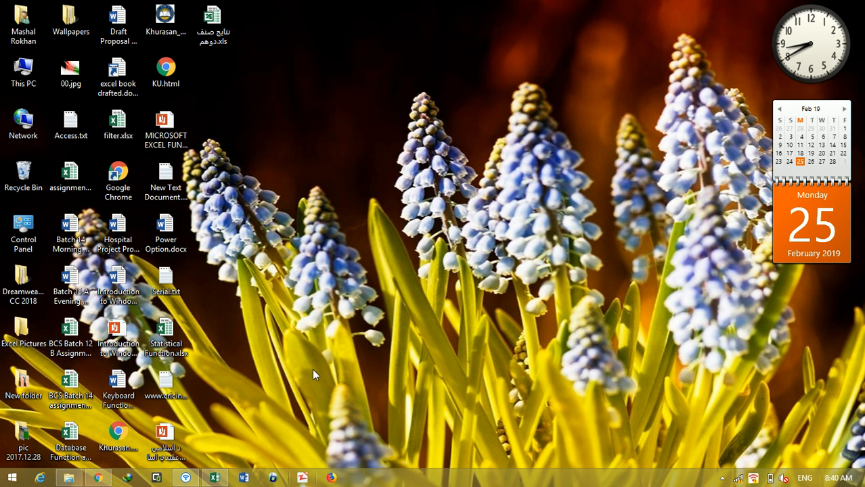
# Step: Switch to Excel and start a Microsoft Query import using Excel Files as the data source
pyautogui.click(211, 479)
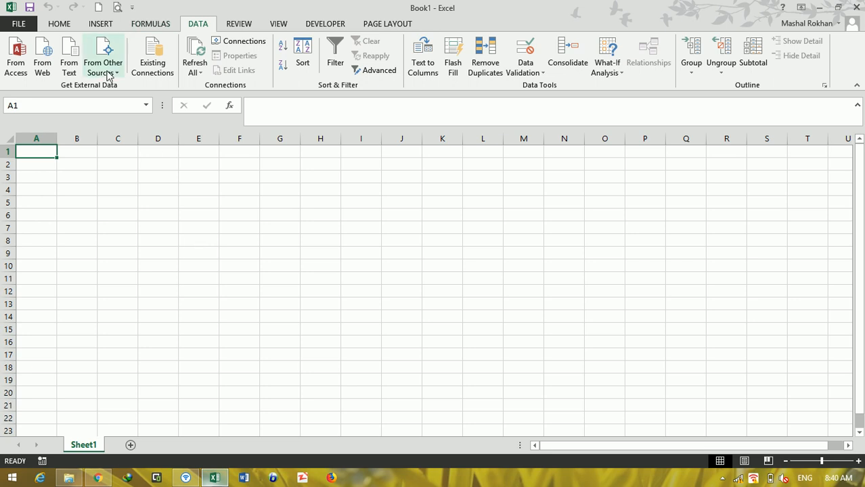
pyautogui.click(106, 70)
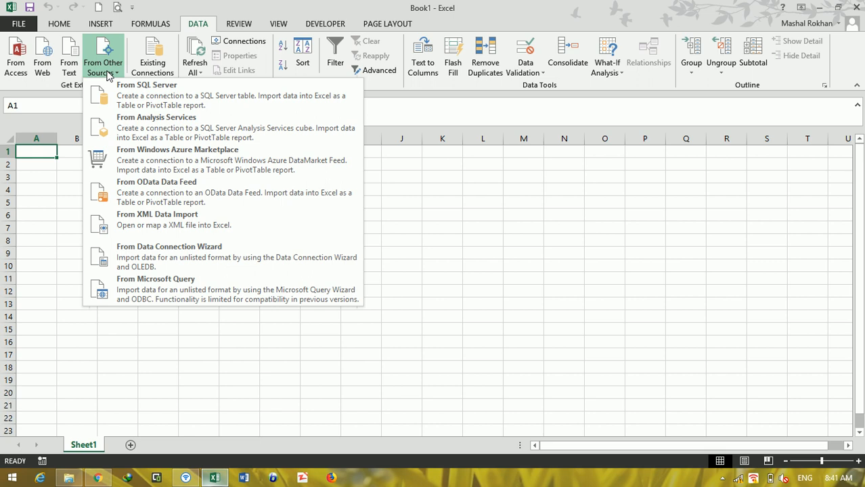
pyautogui.click(226, 299)
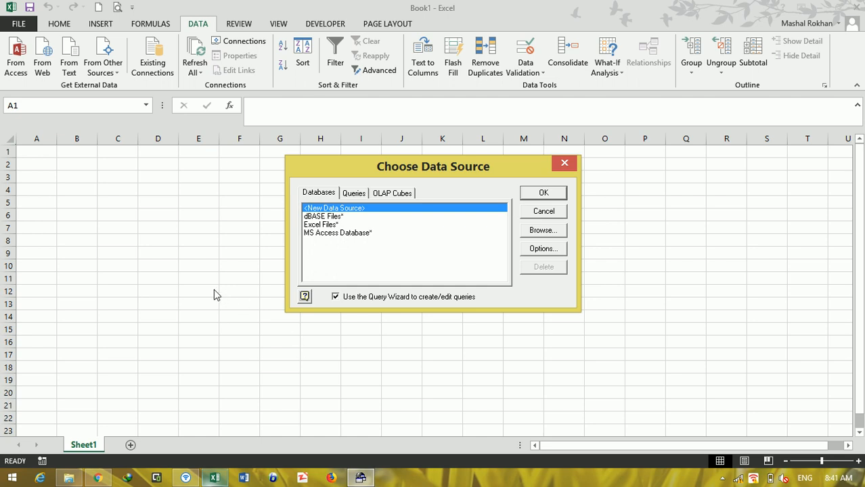
pyautogui.click(318, 225)
pyautogui.doubleClick(318, 225)
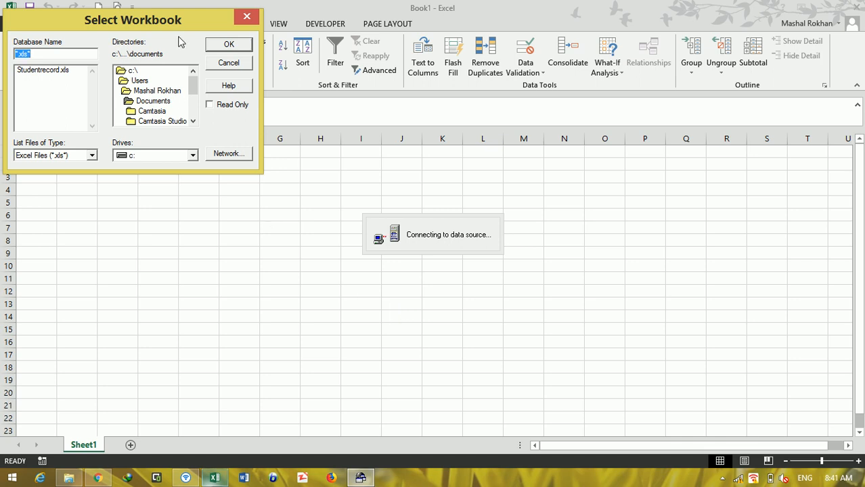
# Step: Set the drive for the source workbook to d:
pyautogui.moveTo(174, 23); pyautogui.dragTo(402, 182)
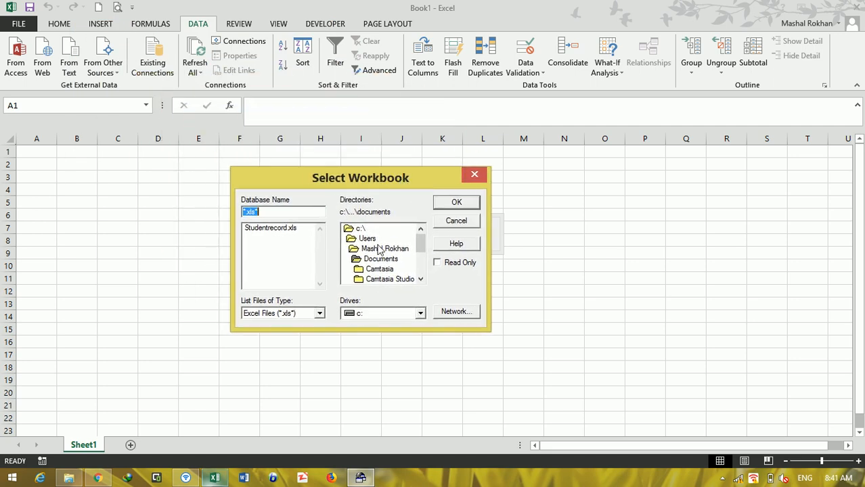
pyautogui.click(421, 313)
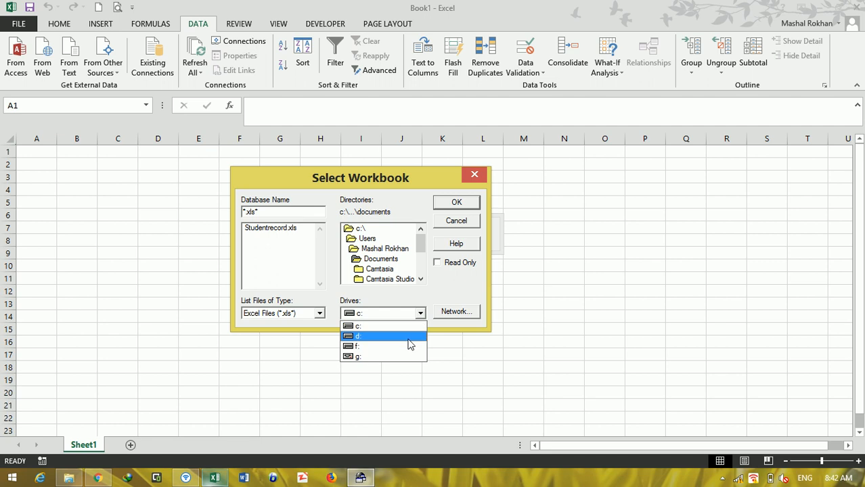
pyautogui.click(408, 339)
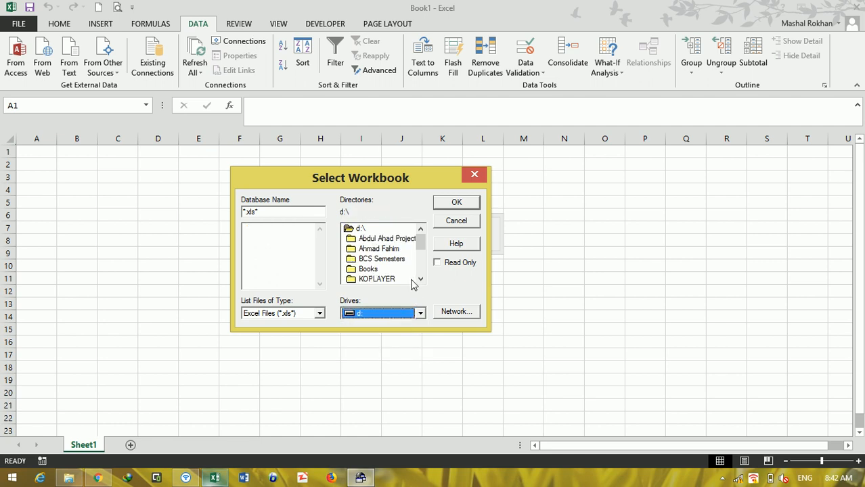
# Step: Browse to the Batch 13 A Evening folder inside Question Papers, 2nd Assignment
pyautogui.click(420, 279)
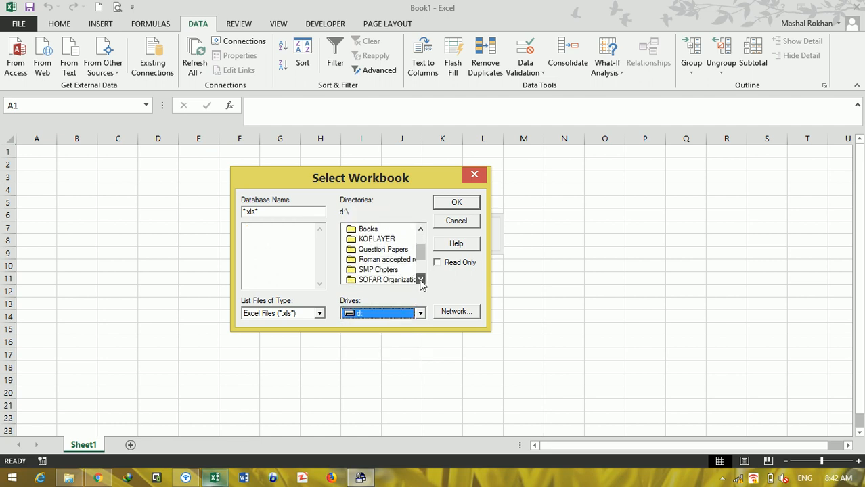
pyautogui.click(420, 279)
pyautogui.click(420, 280)
pyautogui.click(421, 279)
pyautogui.click(421, 279)
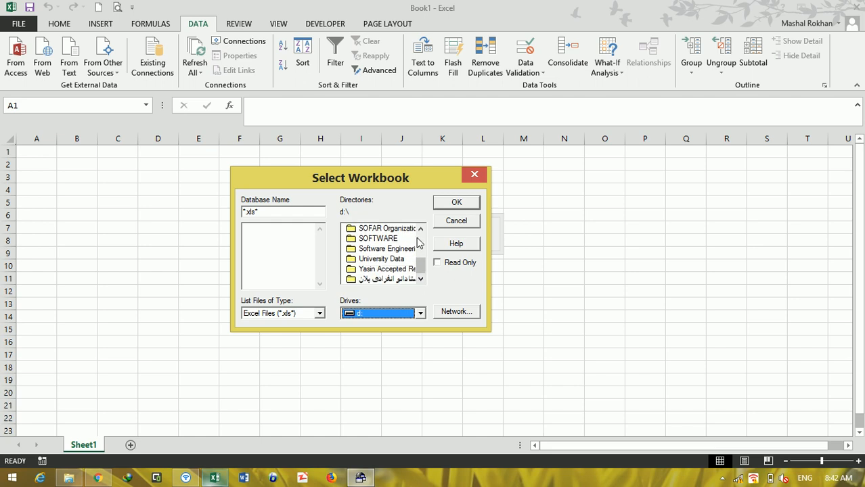
pyautogui.click(420, 228)
pyautogui.click(421, 228)
pyautogui.click(420, 228)
pyautogui.click(421, 228)
pyautogui.click(421, 228)
pyautogui.click(421, 228)
pyautogui.click(420, 228)
pyautogui.click(420, 228)
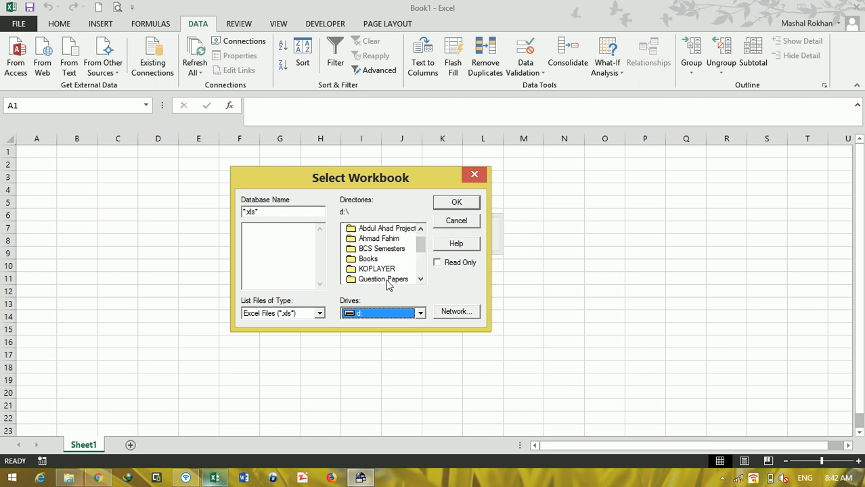
pyautogui.click(387, 283)
pyautogui.doubleClick(389, 284)
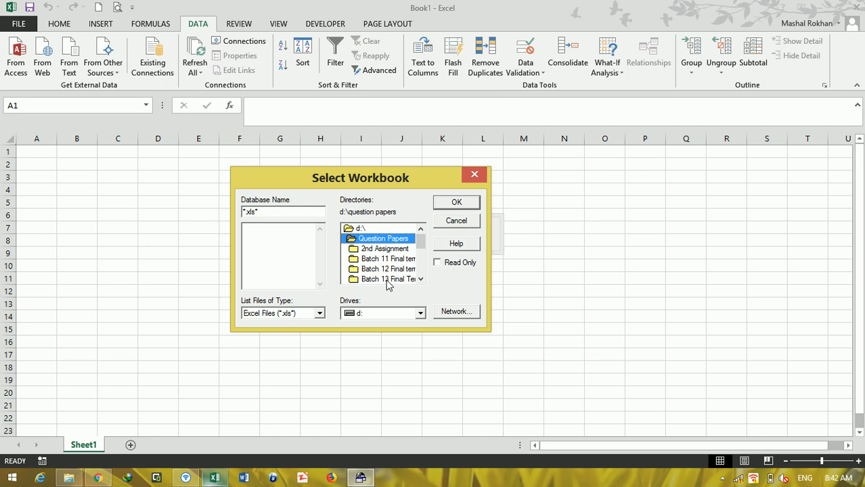
pyautogui.doubleClick(393, 250)
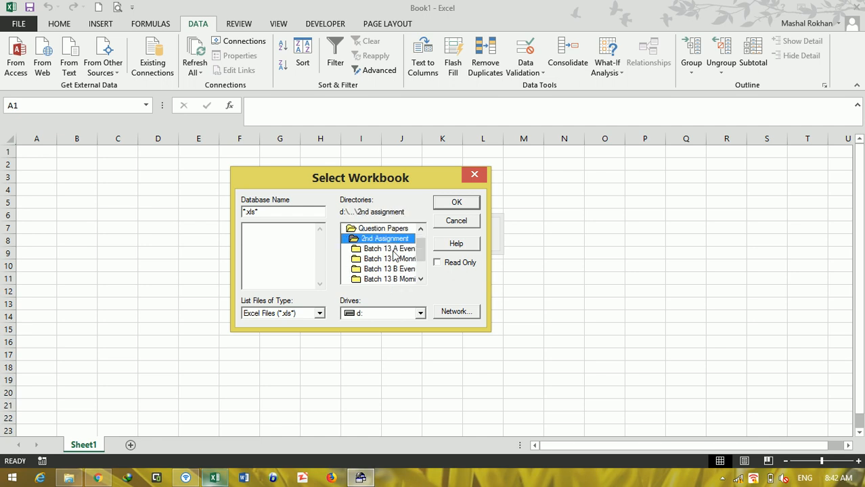
pyautogui.doubleClick(392, 250)
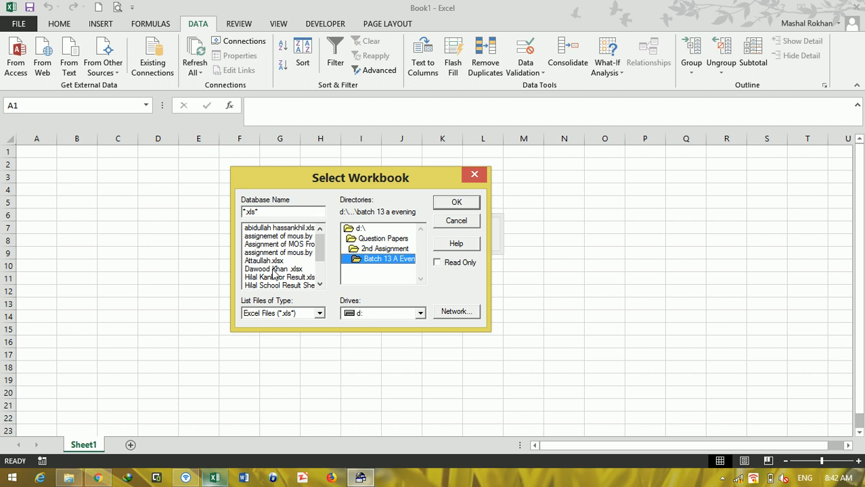
# Step: Choose the student-named .xlsx workbook listed directly below the two assignment workbooks as the query source
pyautogui.click(320, 286)
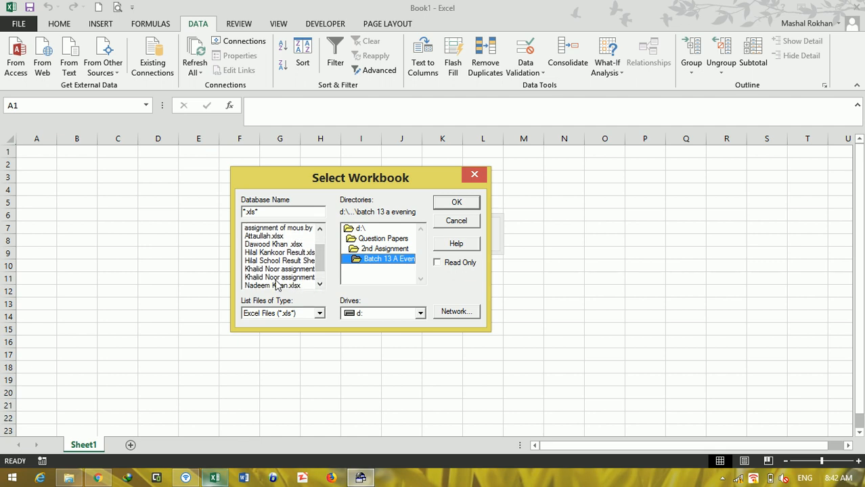
pyautogui.click(277, 286)
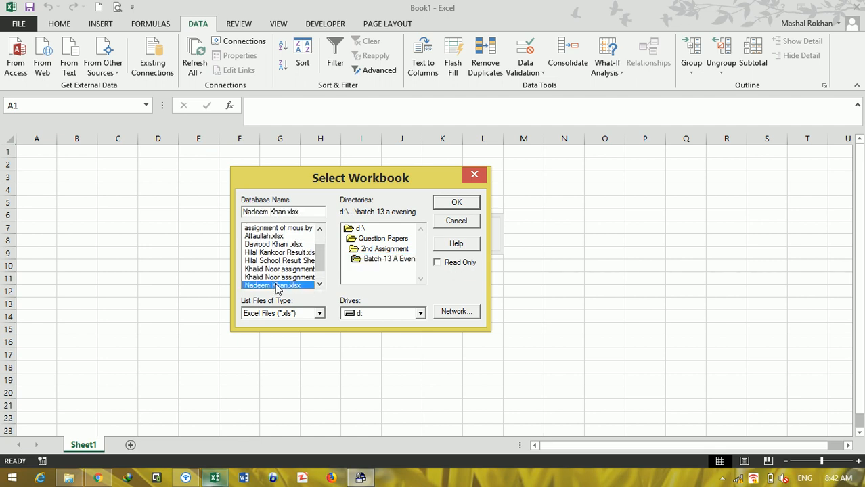
pyautogui.click(449, 203)
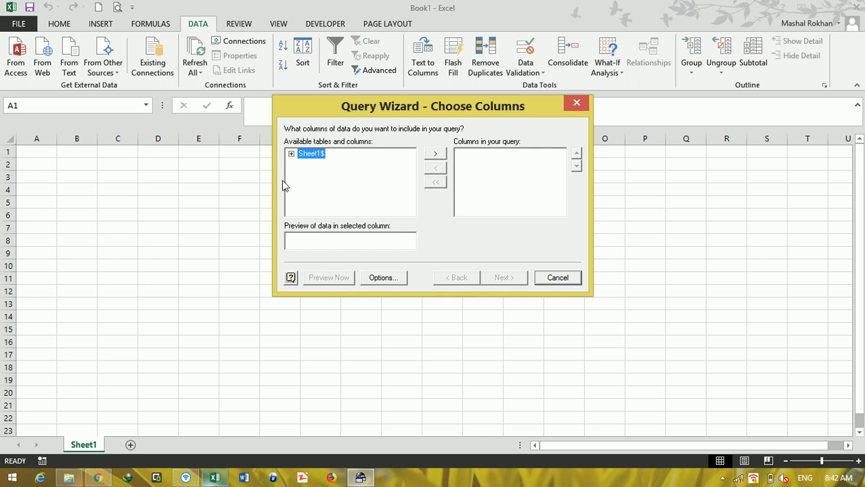
# Step: Include all columns of Sheet1$ in the query and continue to the filter options
pyautogui.click(291, 154)
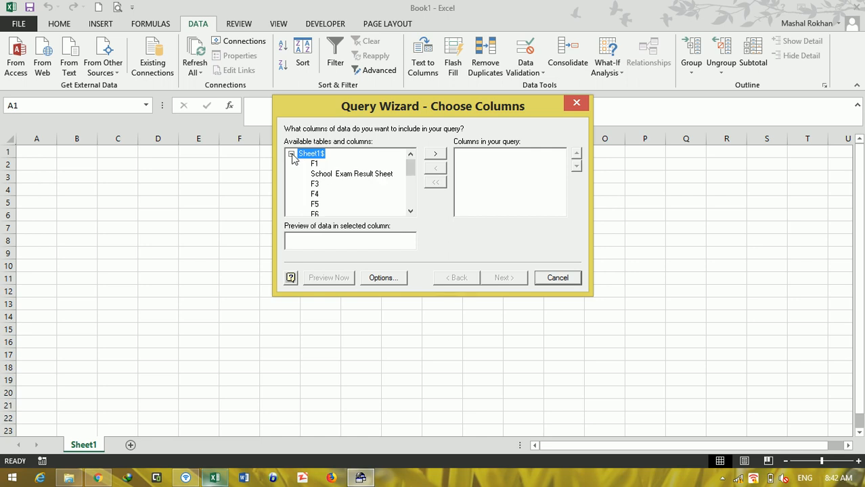
pyautogui.moveTo(410, 170)
pyautogui.mouseDown()
pyautogui.moveTo(408, 222)
pyautogui.moveTo(408, 166)
pyautogui.mouseUp()
pyautogui.click(291, 155)
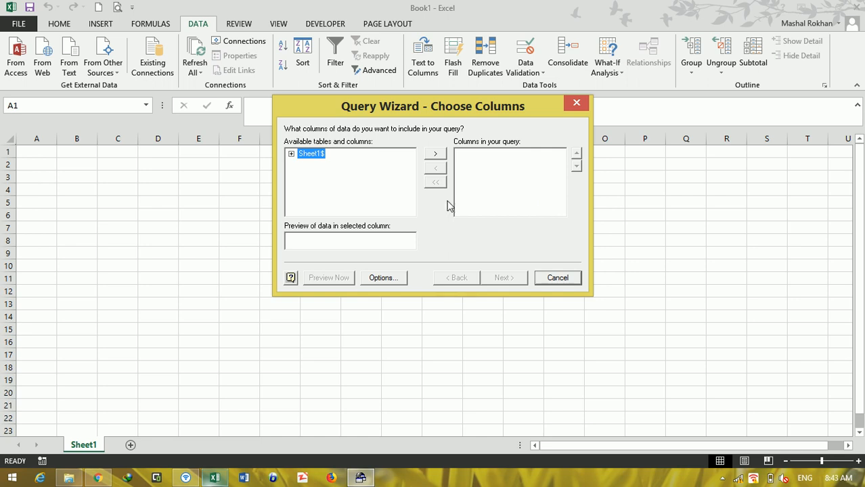
pyautogui.click(429, 157)
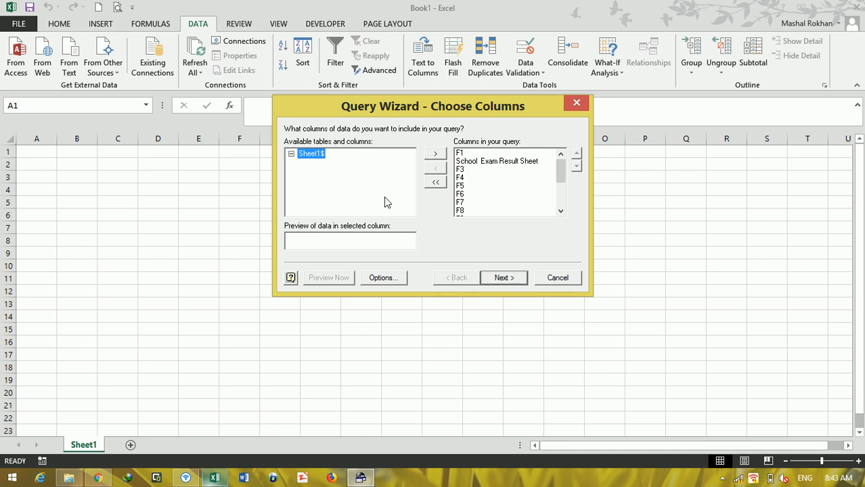
pyautogui.click(512, 279)
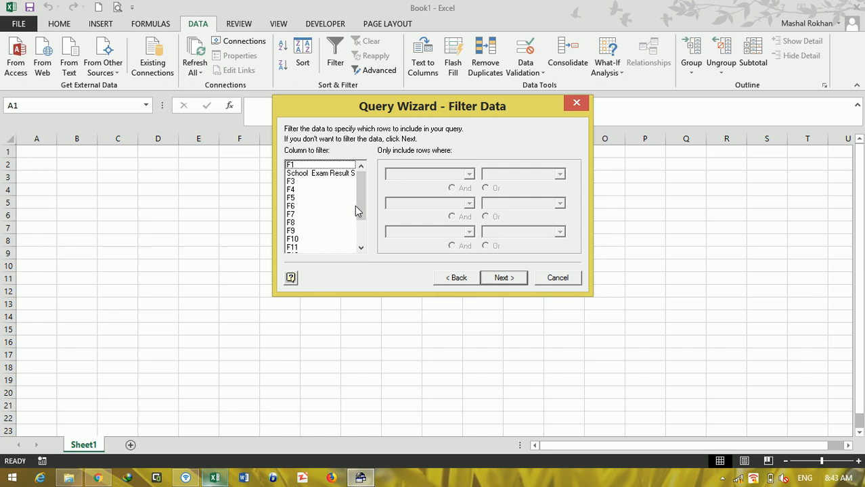
# Step: Continue through the query's filter and sort-order stages without setting any criteria
pyautogui.click(504, 278)
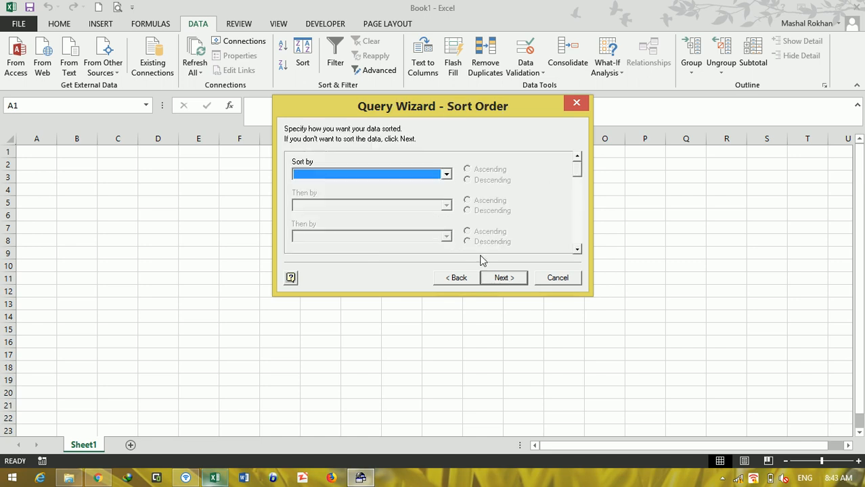
pyautogui.click(446, 174)
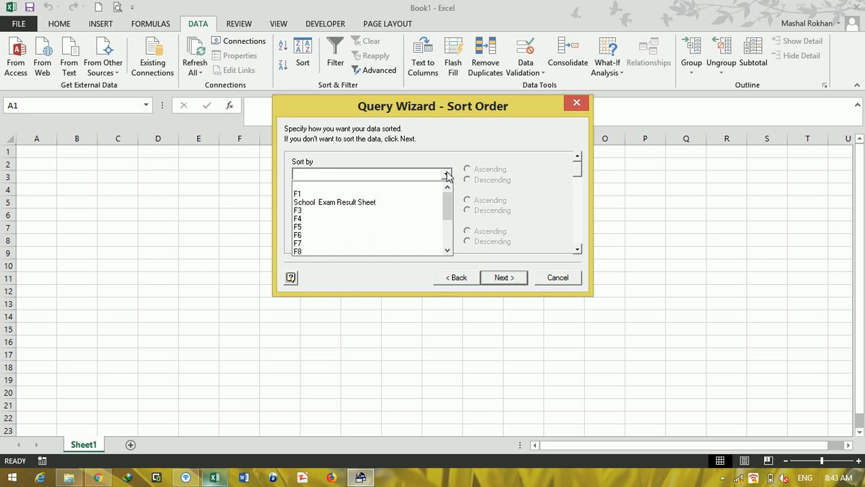
pyautogui.click(447, 174)
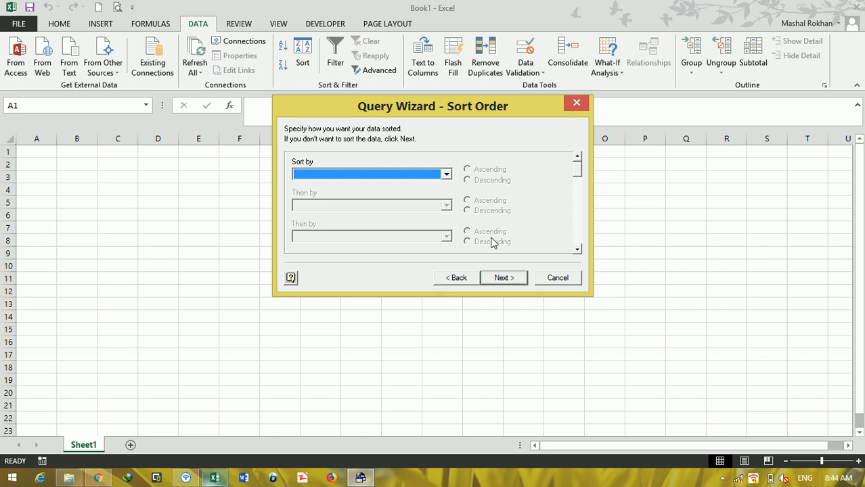
pyautogui.click(506, 279)
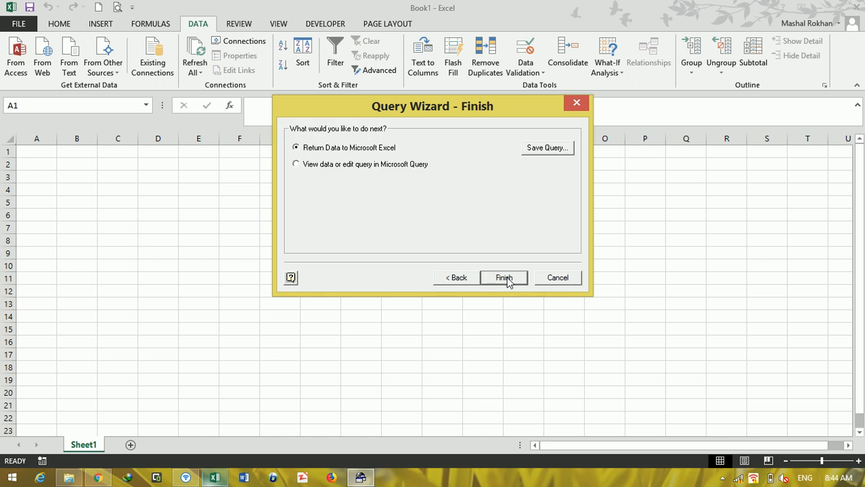
# Step: Finish the query by returning the data to Excel as a table in the existing worksheet at =$A$1
pyautogui.click(547, 148)
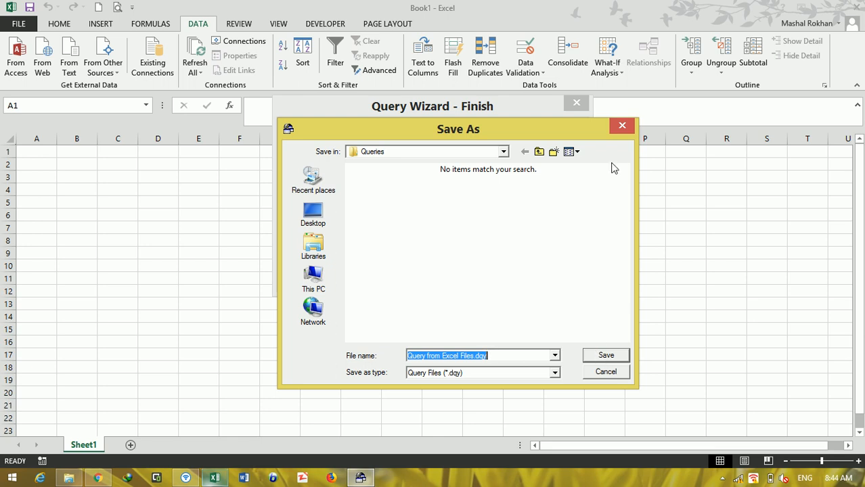
pyautogui.click(621, 126)
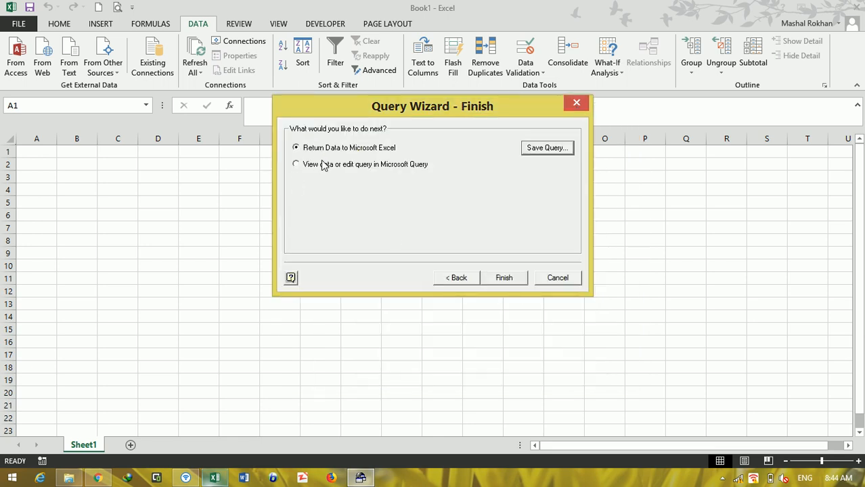
pyautogui.click(500, 277)
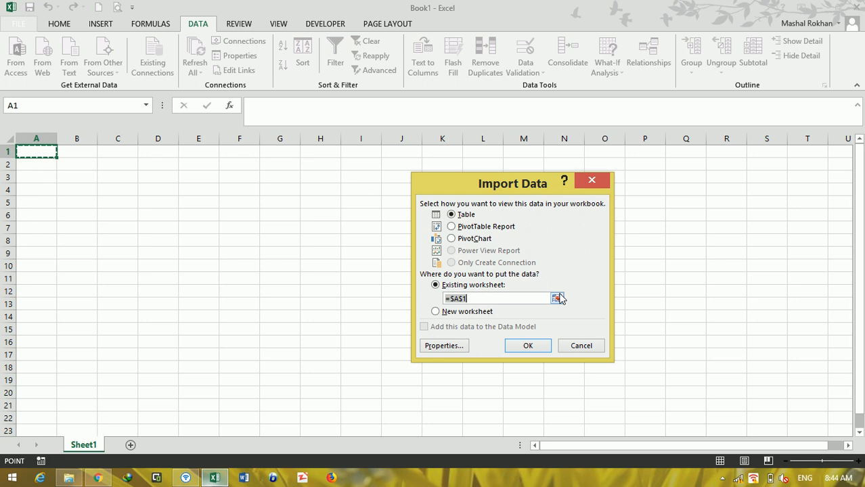
pyautogui.click(531, 344)
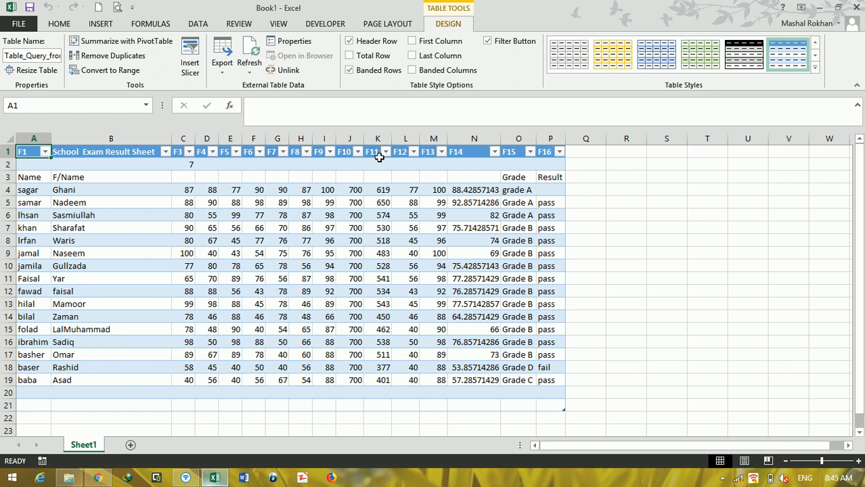
pyautogui.click(722, 478)
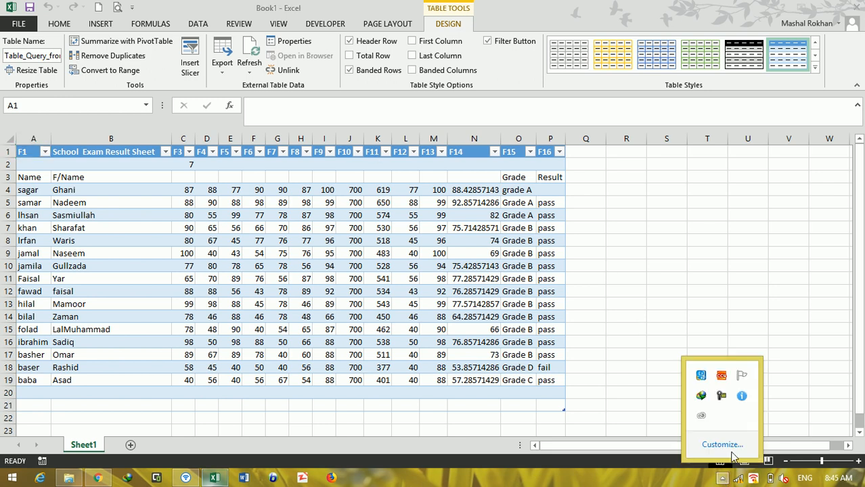
pyautogui.click(721, 398)
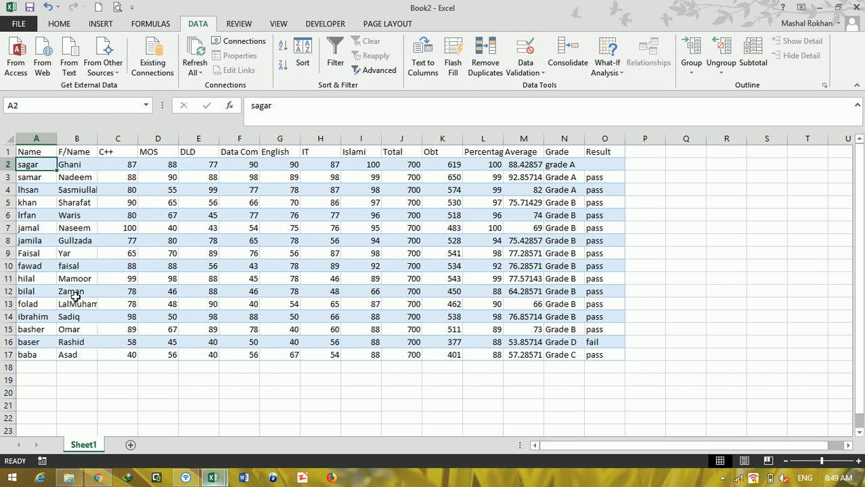
# Step: Sort the student results by the Obt column from smallest to largest
pyautogui.moveTo(39, 152); pyautogui.dragTo(609, 355)
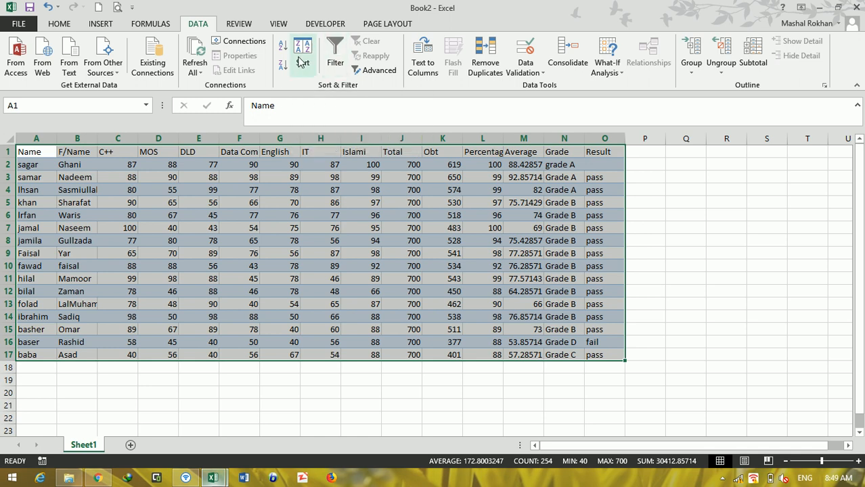
pyautogui.click(401, 177)
pyautogui.click(452, 164)
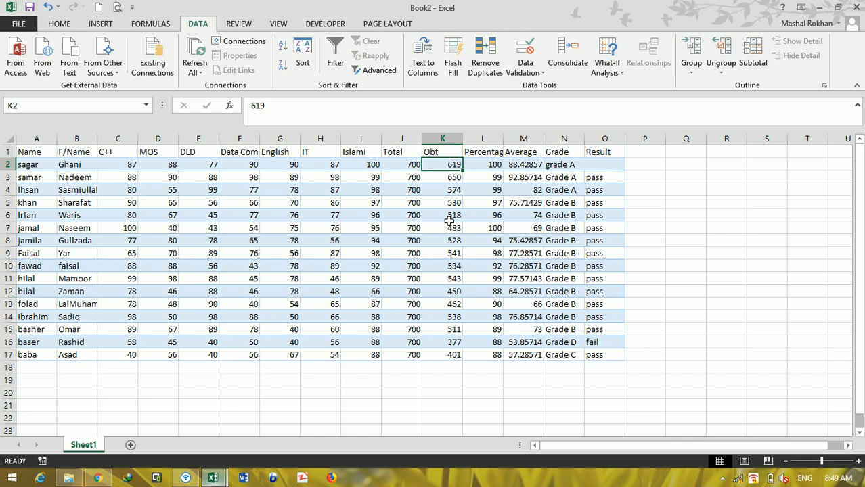
pyautogui.click(283, 46)
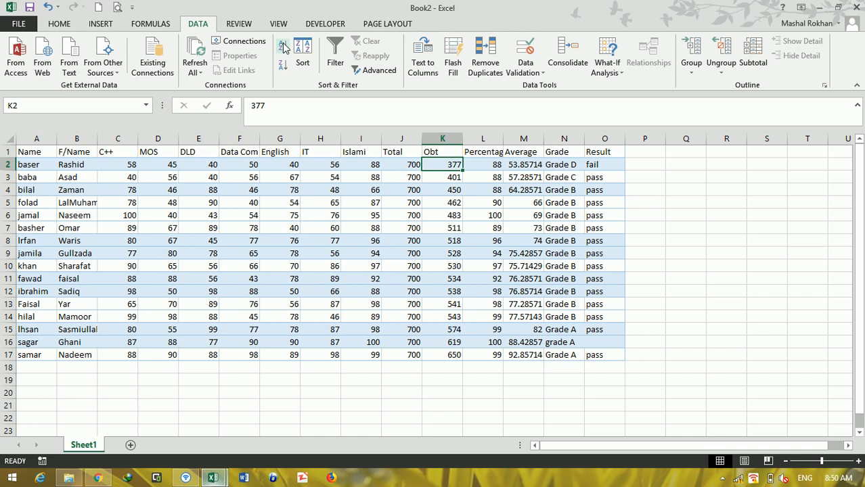
# Step: Reverse the Obt column's sort to largest to smallest, and restore the smallest-to-largest order
pyautogui.click(281, 67)
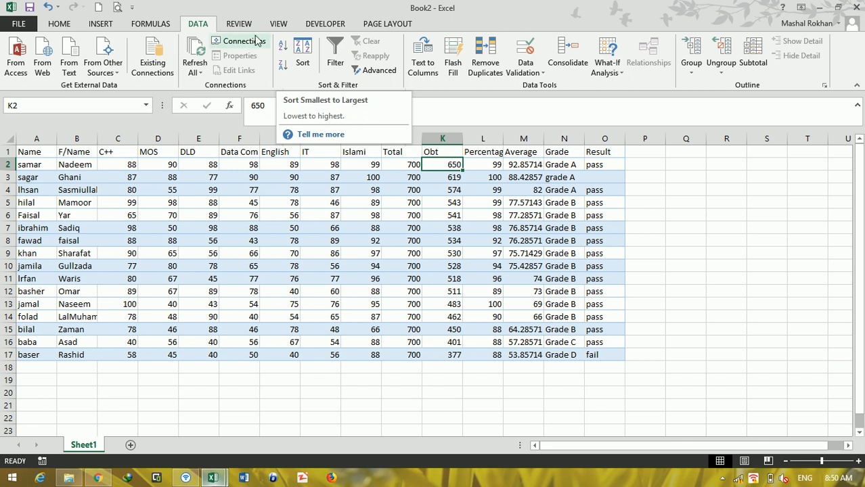
pyautogui.click(283, 51)
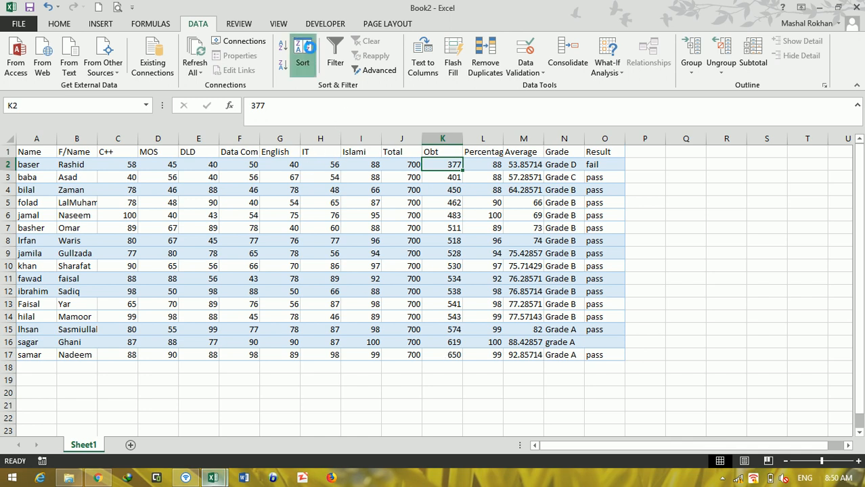
pyautogui.click(302, 55)
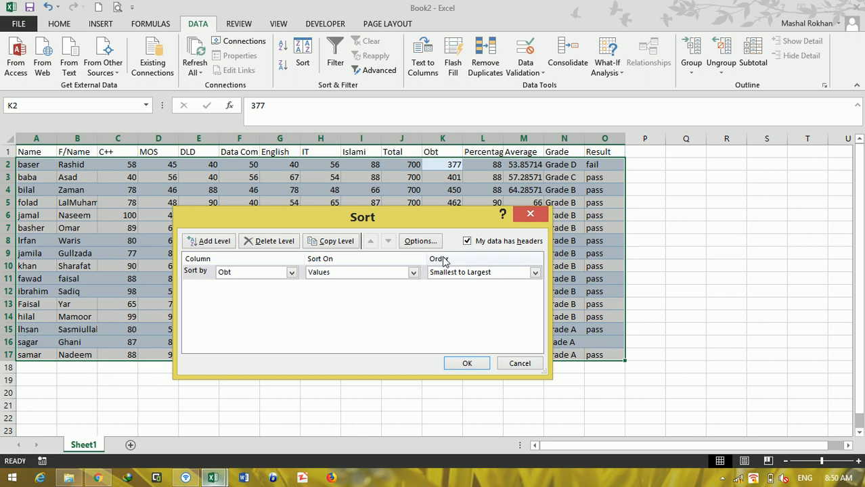
pyautogui.click(533, 216)
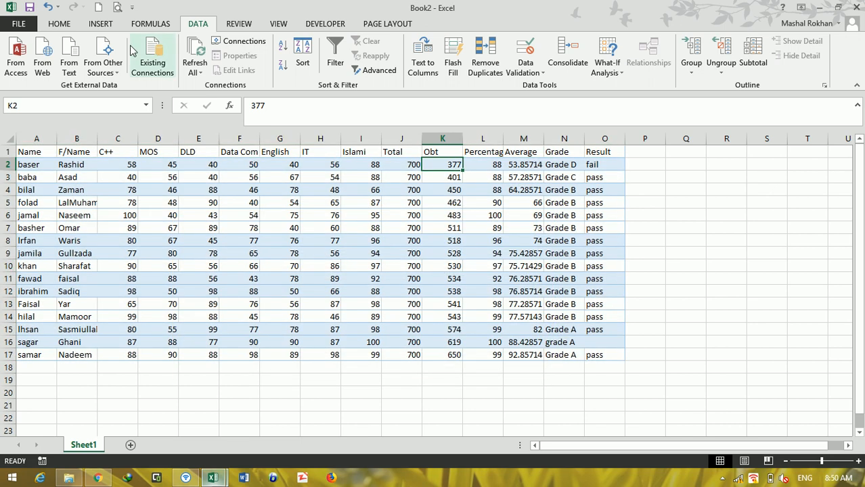
pyautogui.click(58, 24)
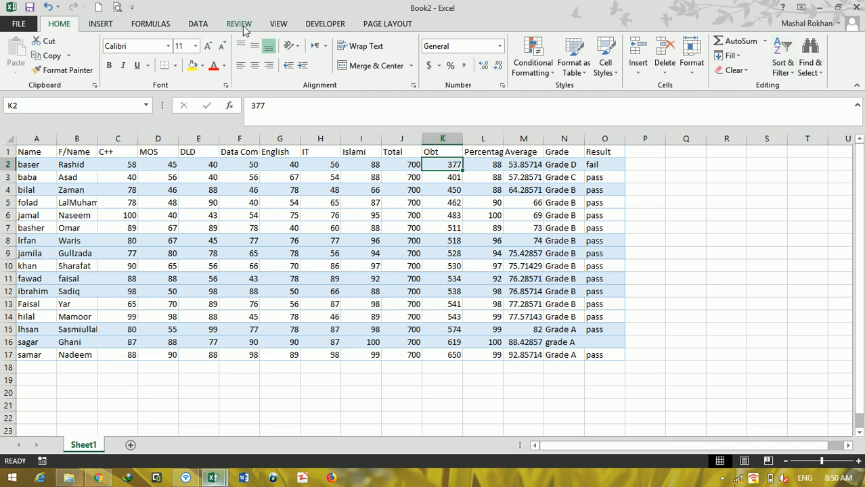
pyautogui.click(195, 25)
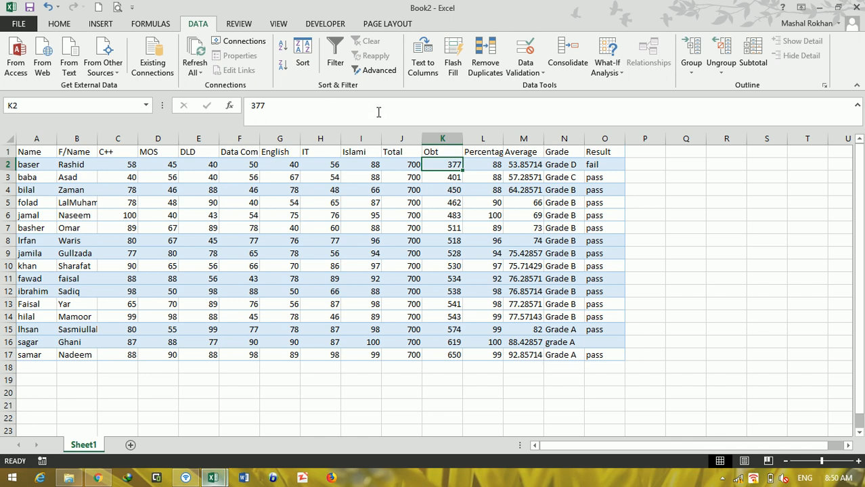
# Step: Turn on filtering for the header row of the student results table
pyautogui.click(336, 55)
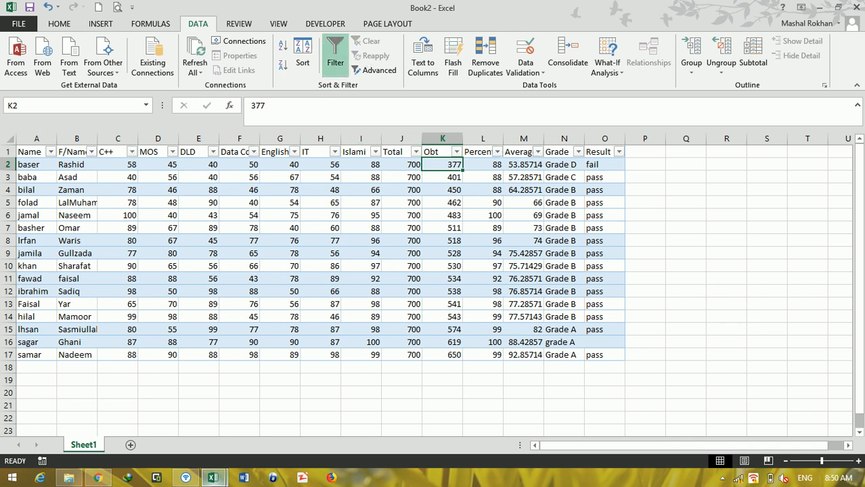
pyautogui.click(835, 461)
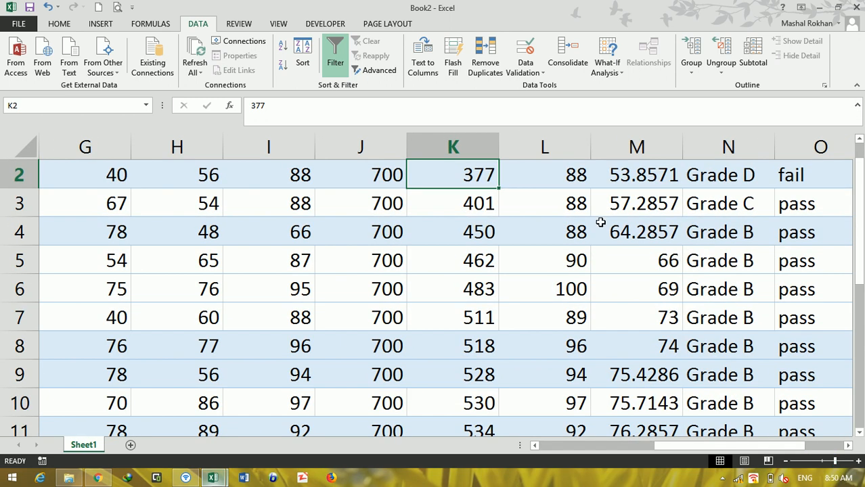
pyautogui.click(563, 250)
pyautogui.press('Up')
pyautogui.press('Up')
pyautogui.press('Up')
pyautogui.press('Up')
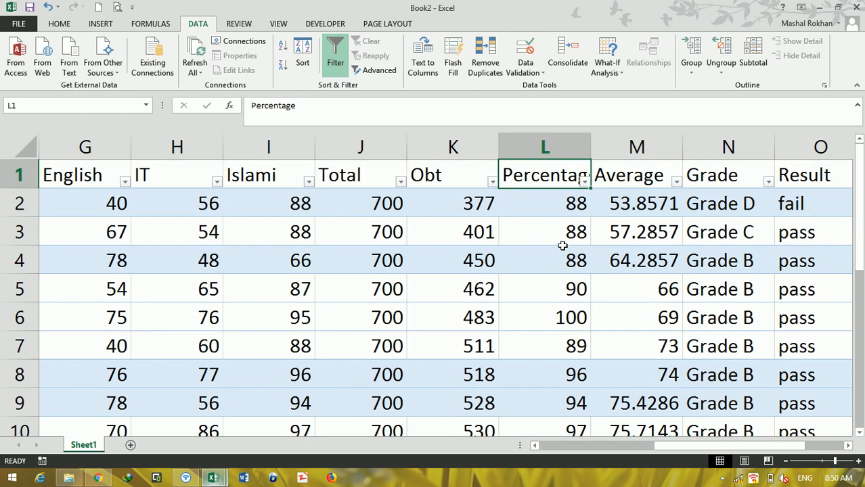
pyautogui.click(306, 256)
pyautogui.press('Left')
pyautogui.press('Left')
pyautogui.press('Left')
pyautogui.press('Left')
pyautogui.press('Left')
pyautogui.press('Left')
pyautogui.press('Left')
pyautogui.press('Left')
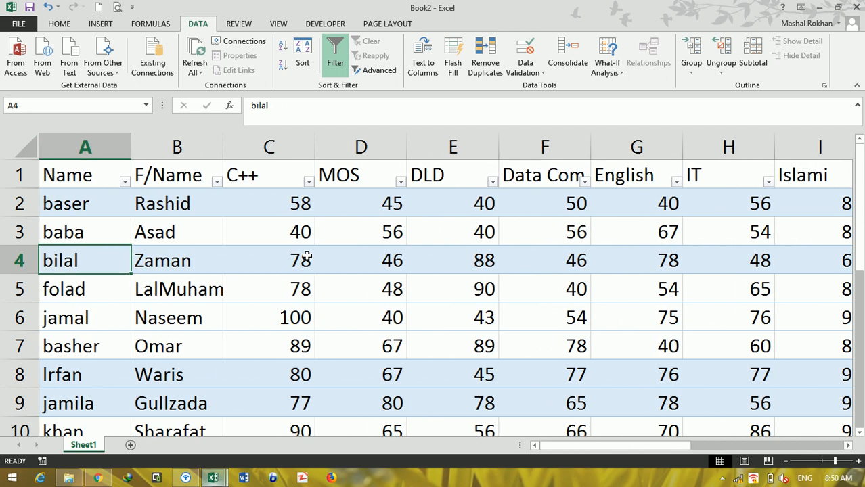
# Step: Filter the F/Name column to exclude four of the listed names, and undo that filter
pyautogui.click(217, 182)
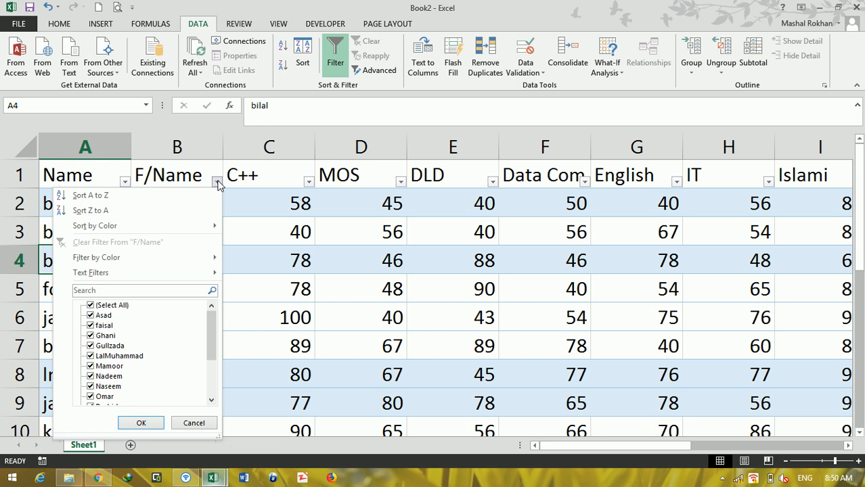
pyautogui.click(90, 315)
pyautogui.click(90, 326)
pyautogui.click(90, 345)
pyautogui.click(90, 366)
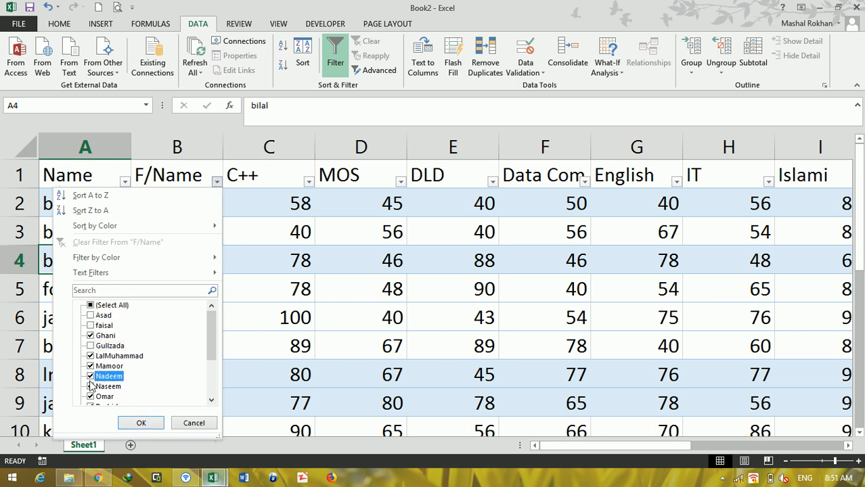
pyautogui.click(128, 420)
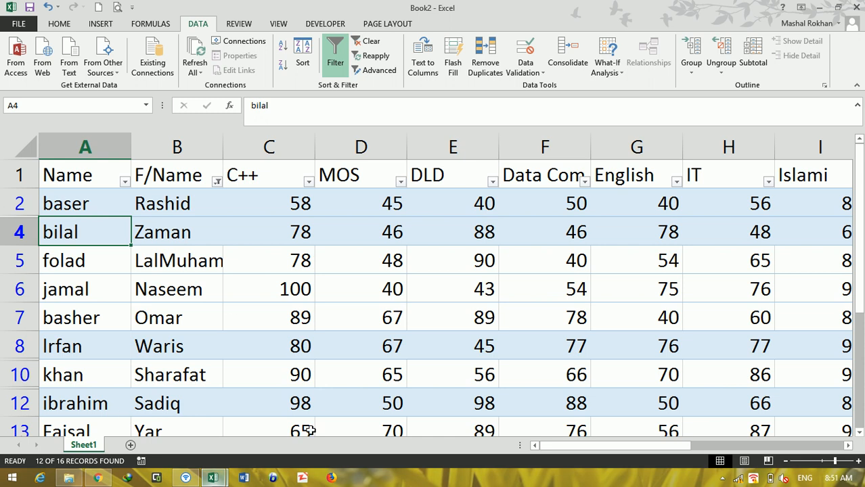
pyautogui.hotkey('ctrl', 'z')
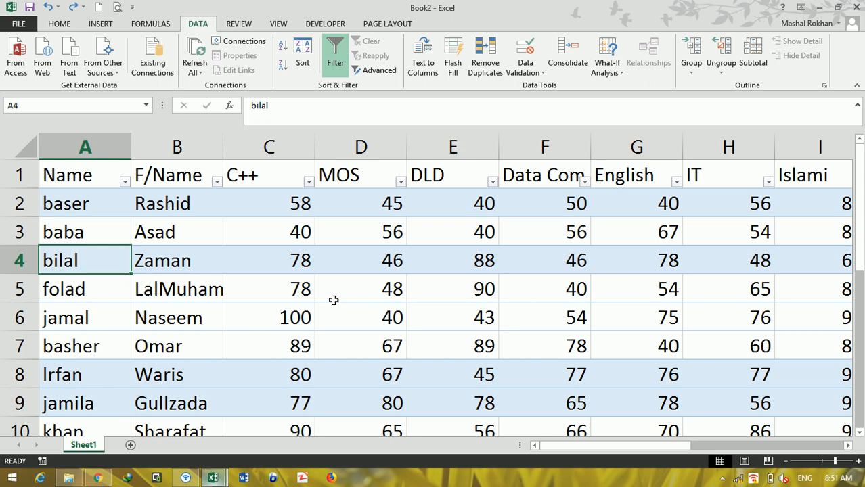
pyautogui.hotkey('ctrl', 'z')
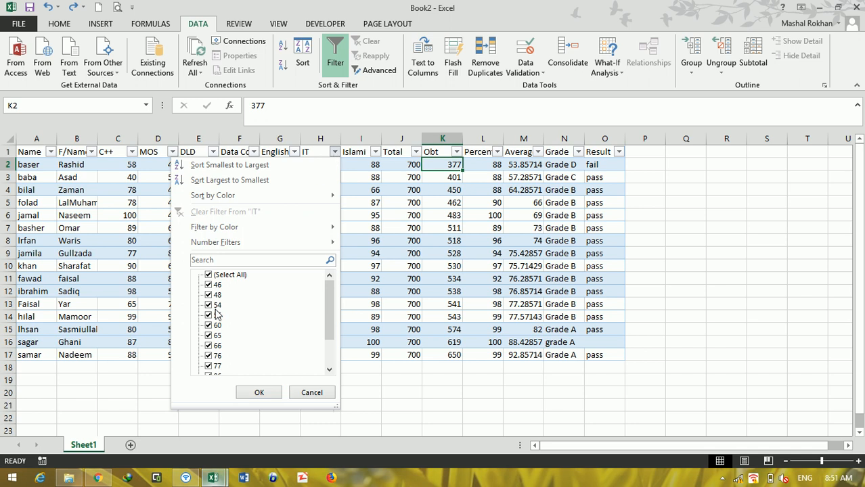
# Step: Filter the IT column to only the value 60, and undo that filter
pyautogui.click(209, 275)
pyautogui.click(208, 326)
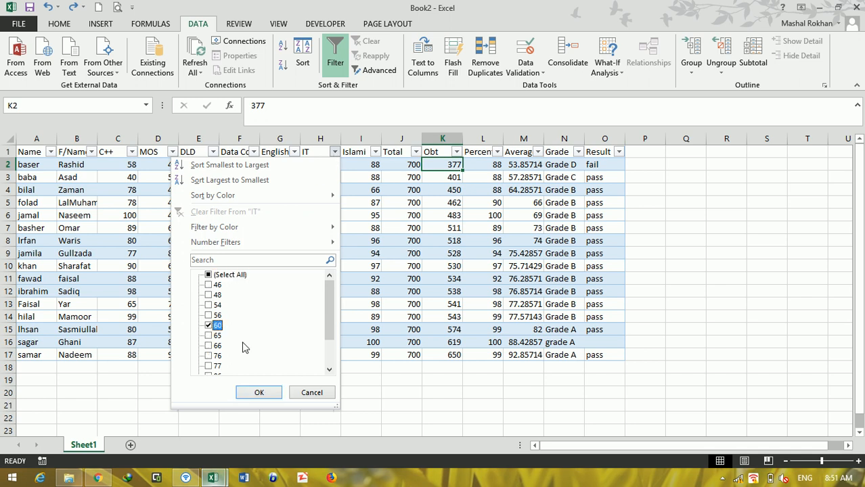
pyautogui.click(259, 393)
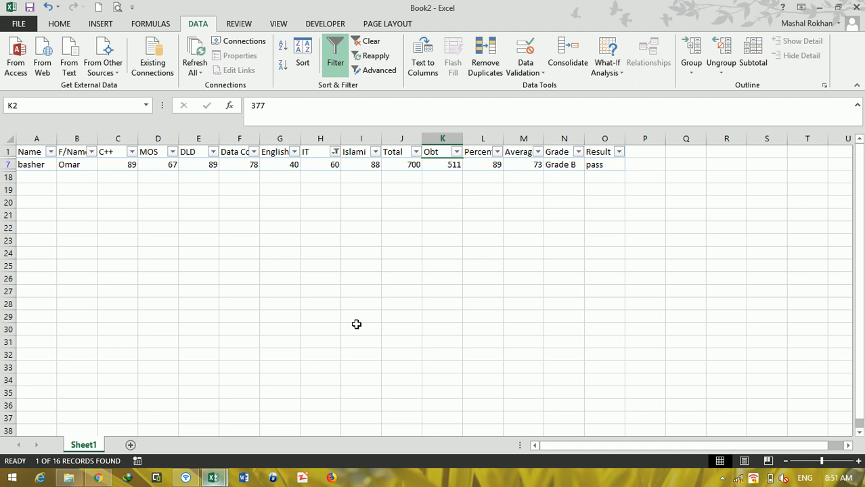
pyautogui.hotkey('ctrl', 'z')
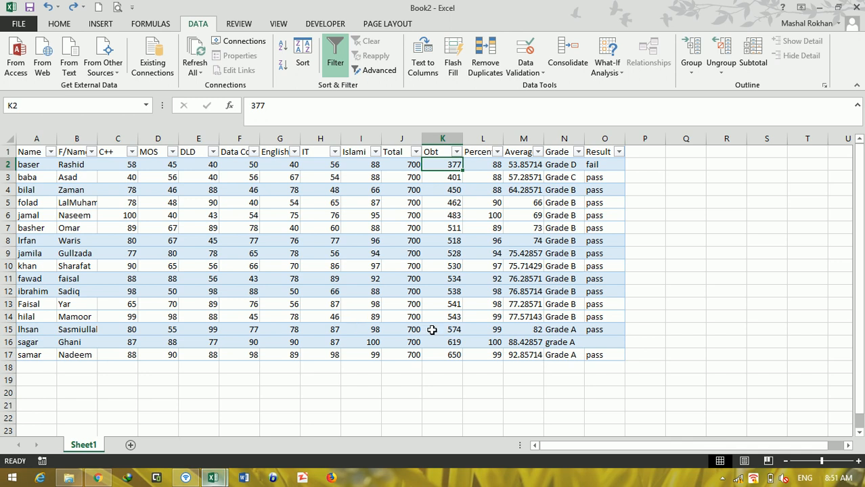
# Step: Filter the Result column to pass only, excluding fail and blanks, and clear the filter
pyautogui.click(618, 152)
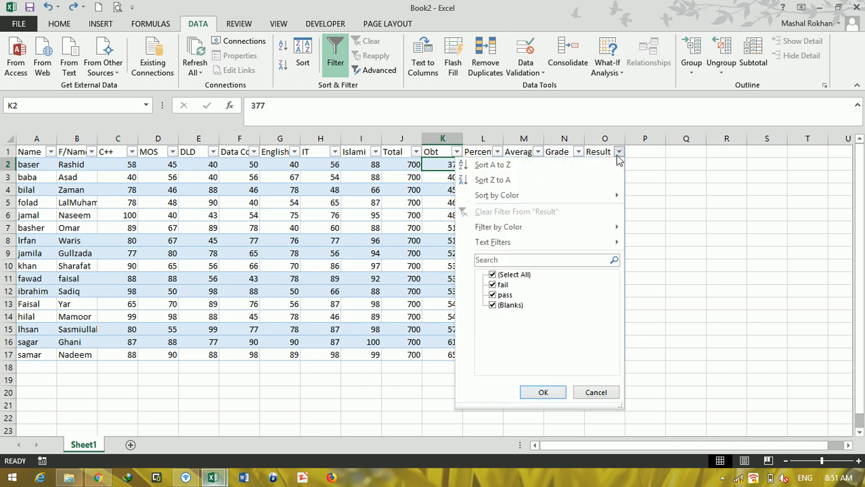
pyautogui.click(493, 285)
pyautogui.click(493, 305)
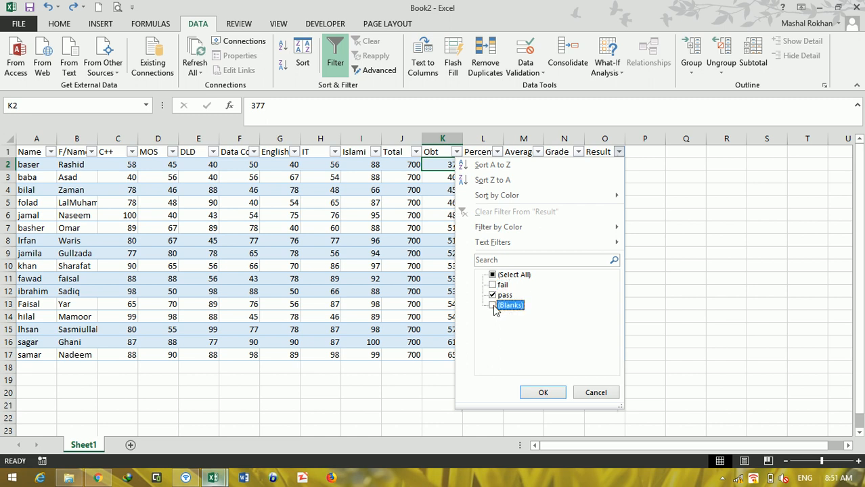
pyautogui.click(542, 393)
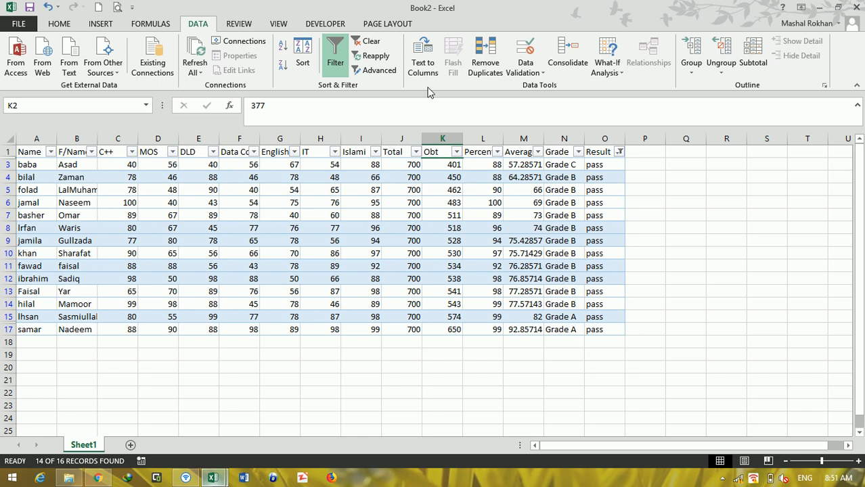
pyautogui.click(368, 42)
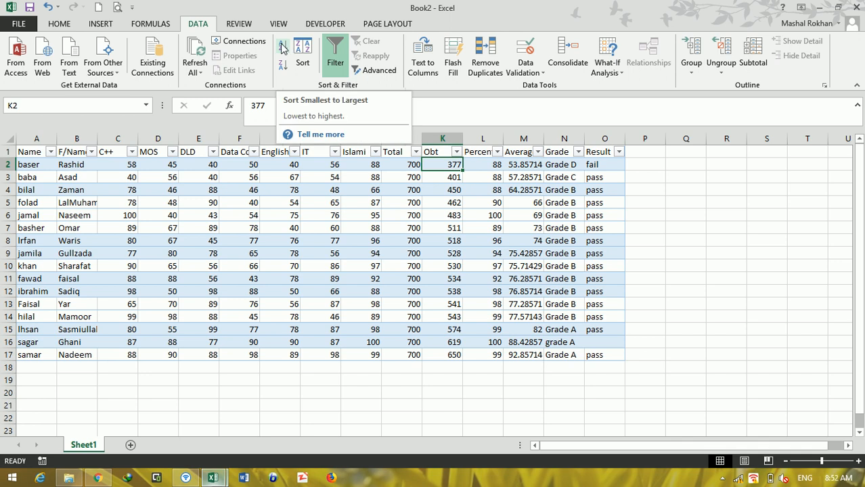
# Step: Sort the student results by the Obt column from largest to smallest
pyautogui.click(283, 66)
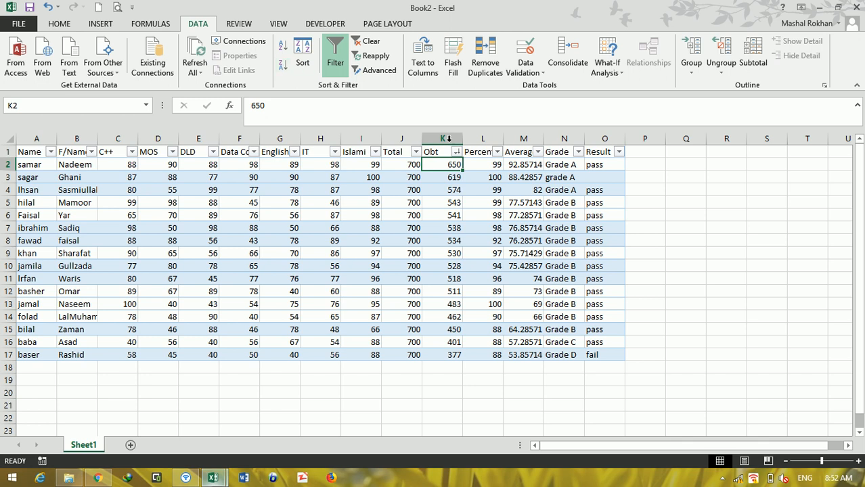
# Step: Set the Obt mark in cell K7 to 670 and reapply the table's current sort
pyautogui.click(452, 230)
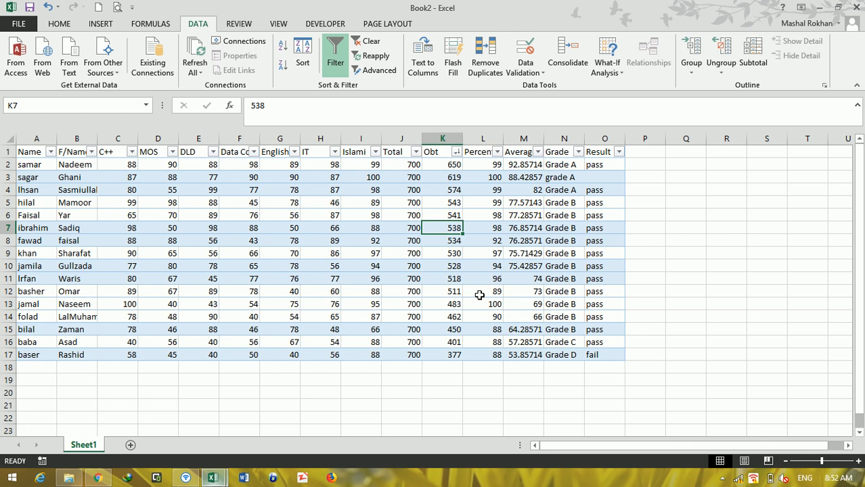
pyautogui.write('670')
pyautogui.press('Return')
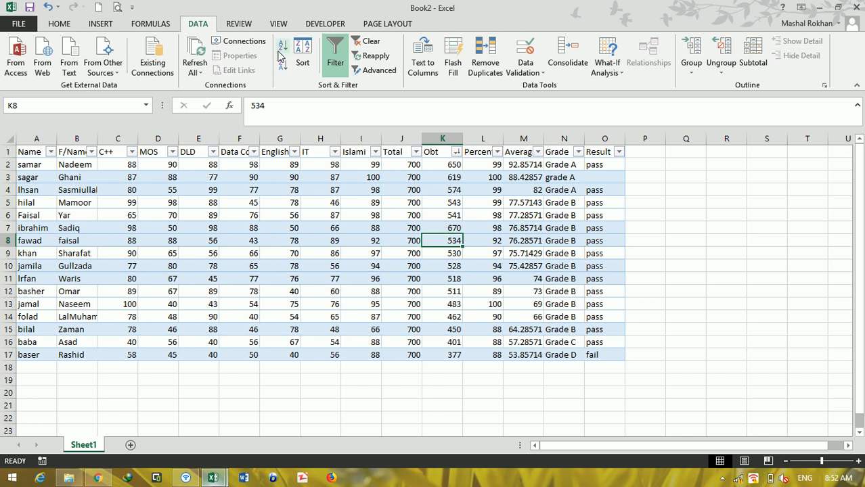
pyautogui.click(374, 56)
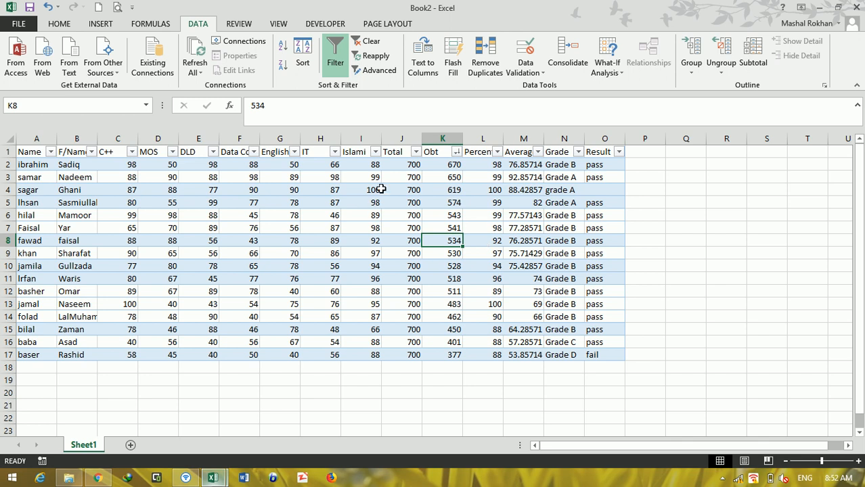
pyautogui.click(380, 73)
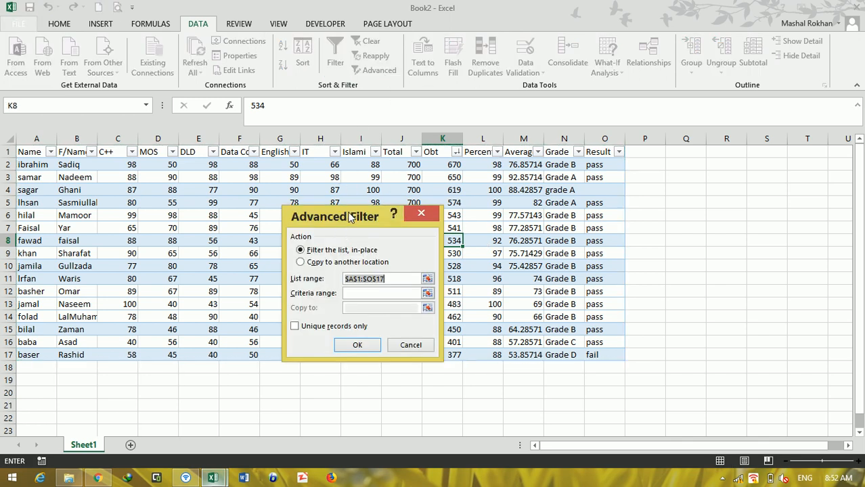
pyautogui.moveTo(348, 218); pyautogui.dragTo(396, 180)
pyautogui.click(469, 177)
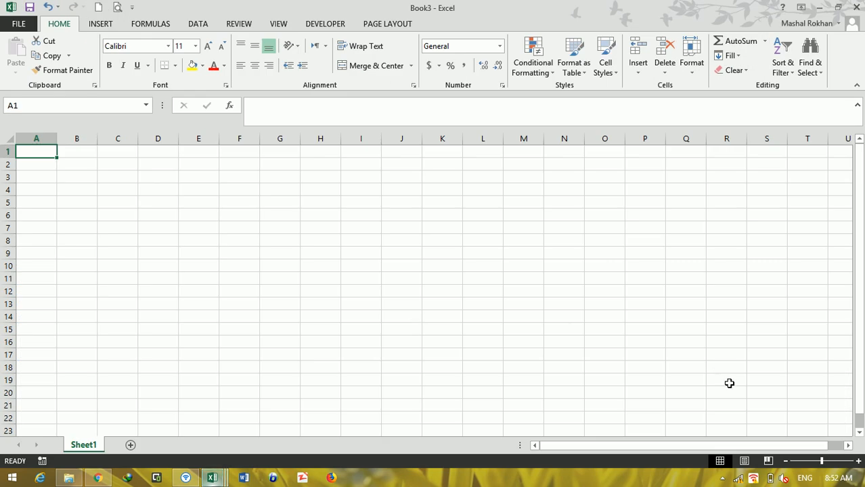
# Step: In a new blank workbook, enter the headers Name, Class and Fee in cells A1 to C1
pyautogui.click(839, 461)
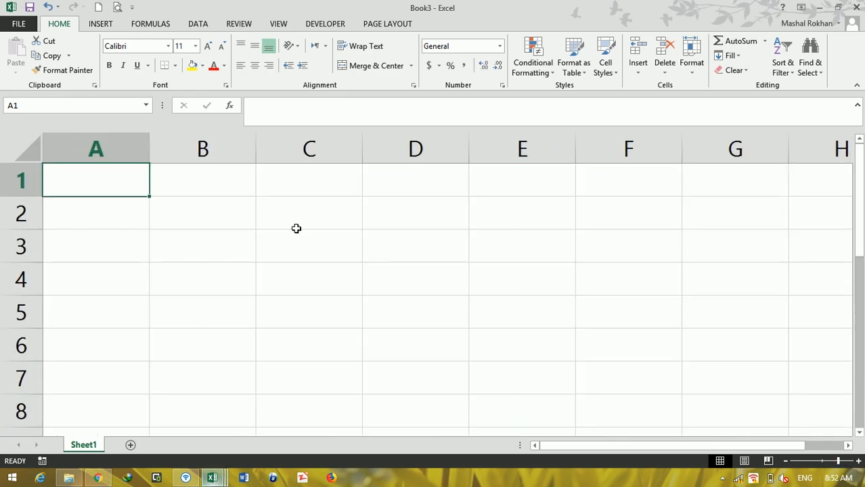
pyautogui.write('Name')
pyautogui.click(242, 171)
pyautogui.write('Class')
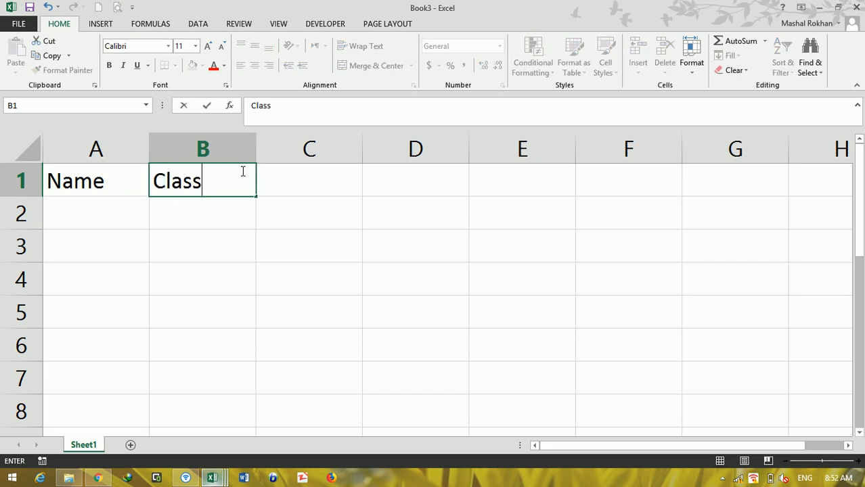
pyautogui.press('Tab')
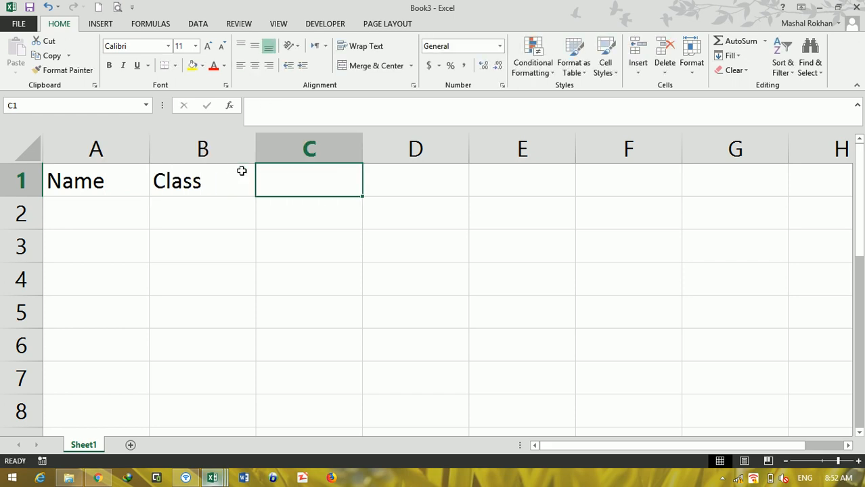
pyautogui.write('Fee')
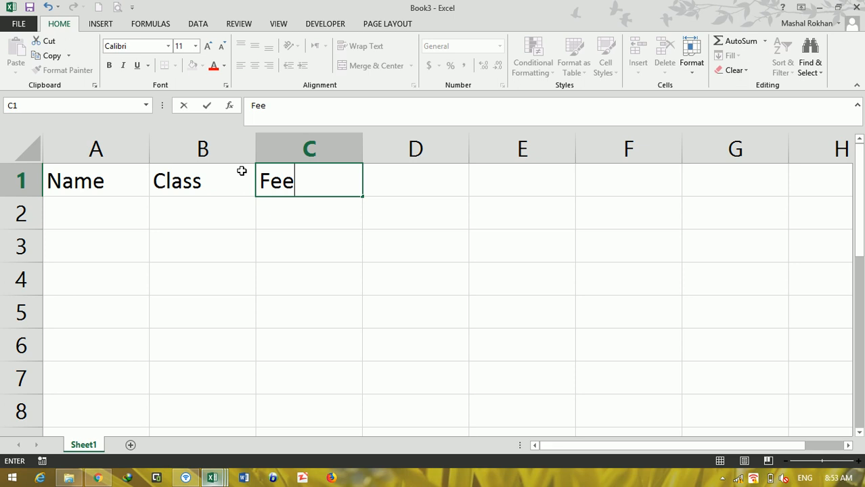
pyautogui.click(241, 171)
pyautogui.press('Tab')
# Step: Replace the header in cell B1 with Course
pyautogui.click(242, 170)
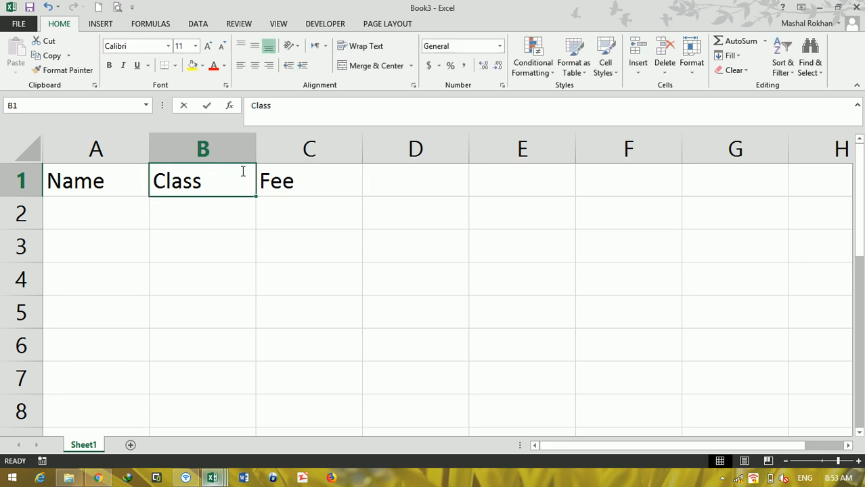
pyautogui.write('Course')
pyautogui.press('Return')
# Step: Enter six students' first names in cells A2 to A7 under the Name header
pyautogui.press('Left')
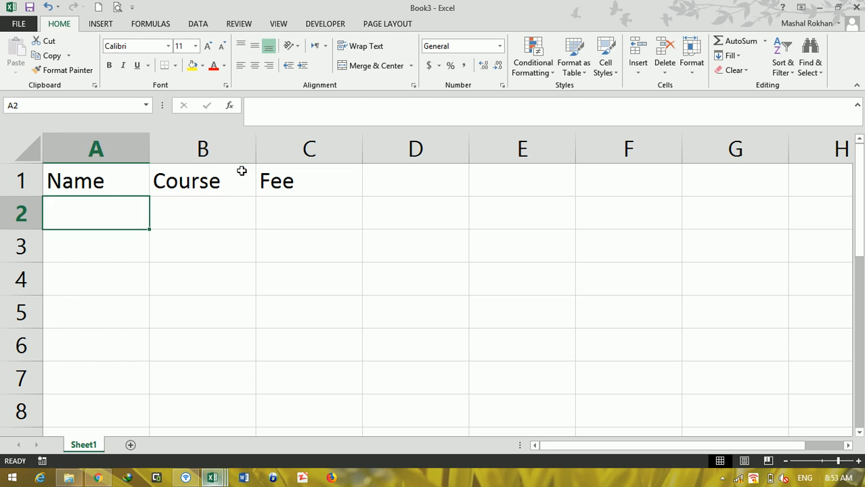
pyautogui.write('Ahmad')
pyautogui.press('Return')
pyautogui.write('Ali')
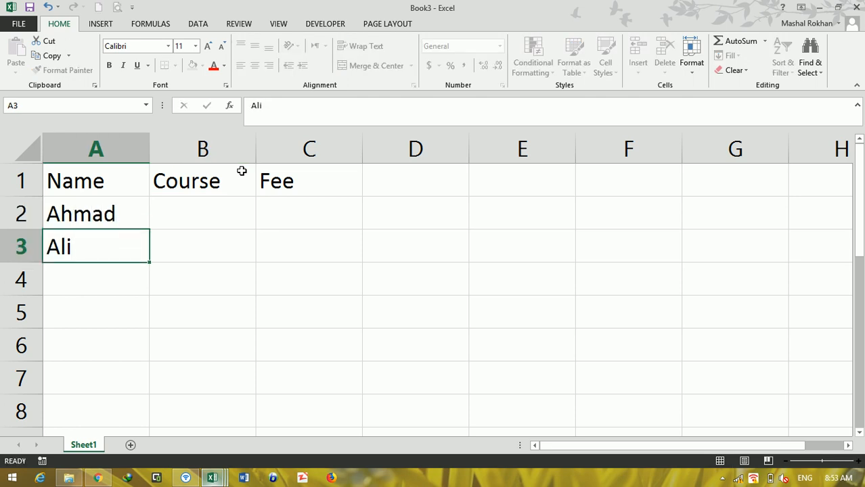
pyautogui.press('Return')
pyautogui.write('Safi')
pyautogui.press('Return')
pyautogui.write('Shafiq')
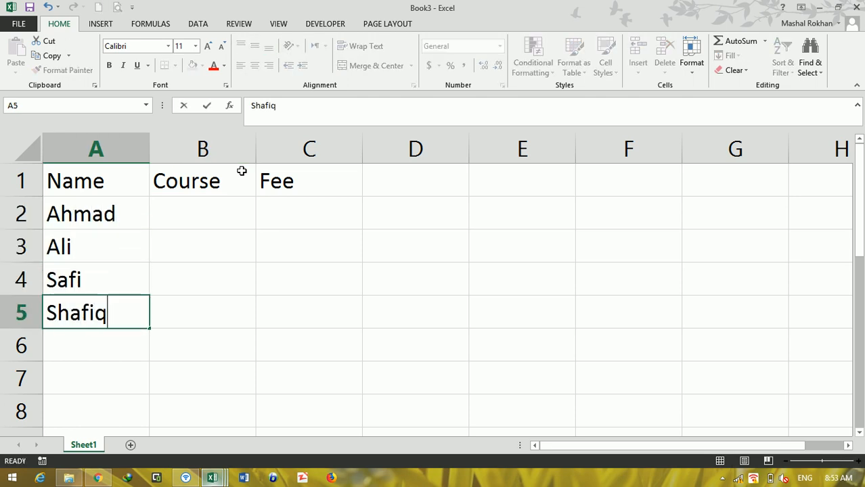
pyautogui.press('Return')
pyautogui.write('Iqb')
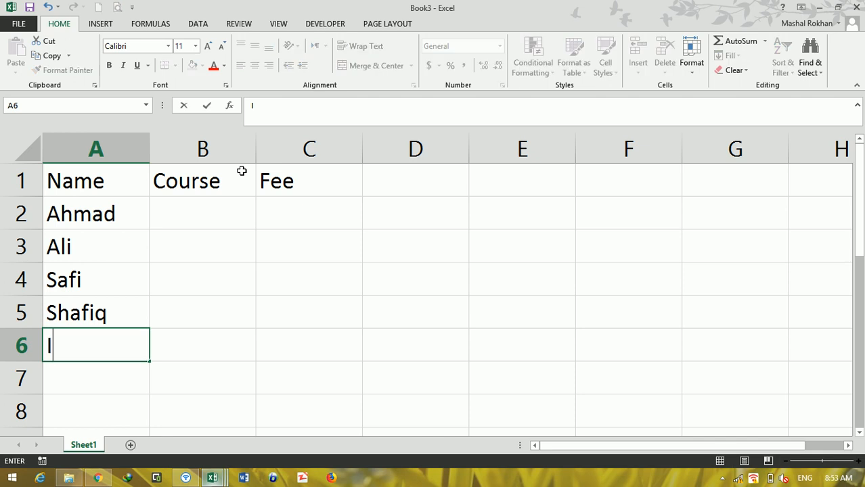
pyautogui.press('BackSpace')
pyautogui.write('bal')
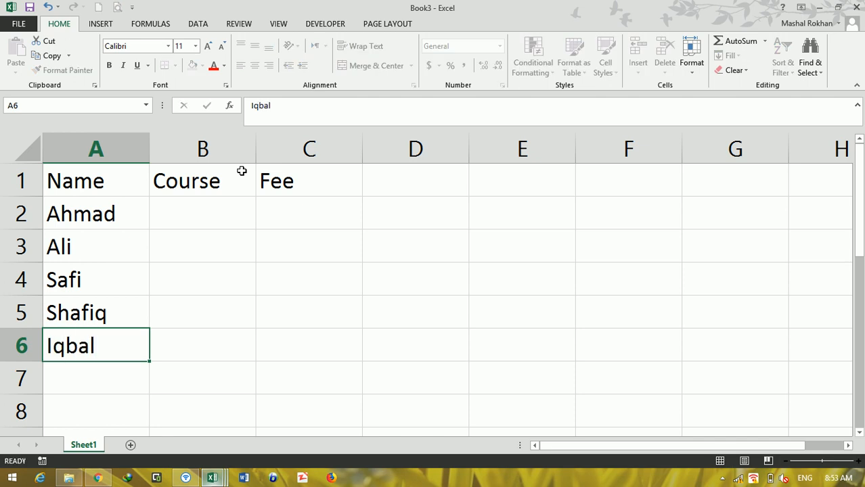
pyautogui.press('Return')
pyautogui.write('Basit')
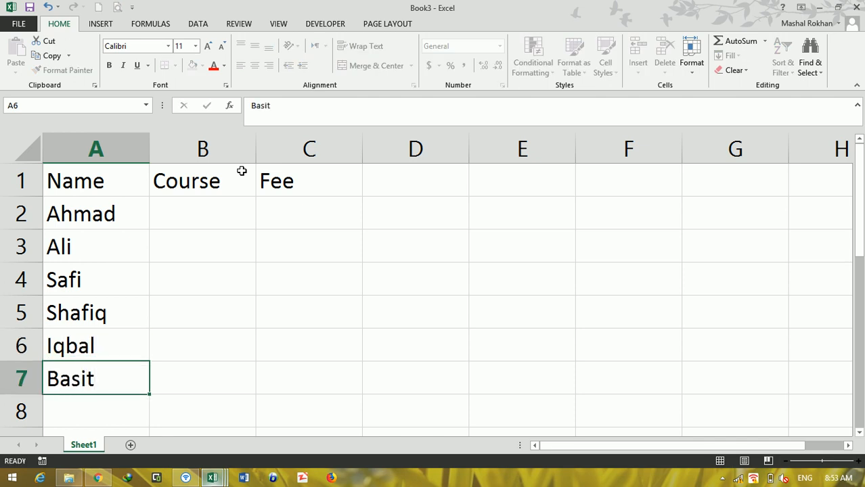
pyautogui.press('Return')
# Step: Enter the courses DIT, BCS and DEL in cells B2 to B4
pyautogui.press('Right')
pyautogui.press('Up')
pyautogui.press('Up')
pyautogui.press('Up')
pyautogui.press('Up')
pyautogui.press('Up')
pyautogui.press('Up')
pyautogui.press('Up')
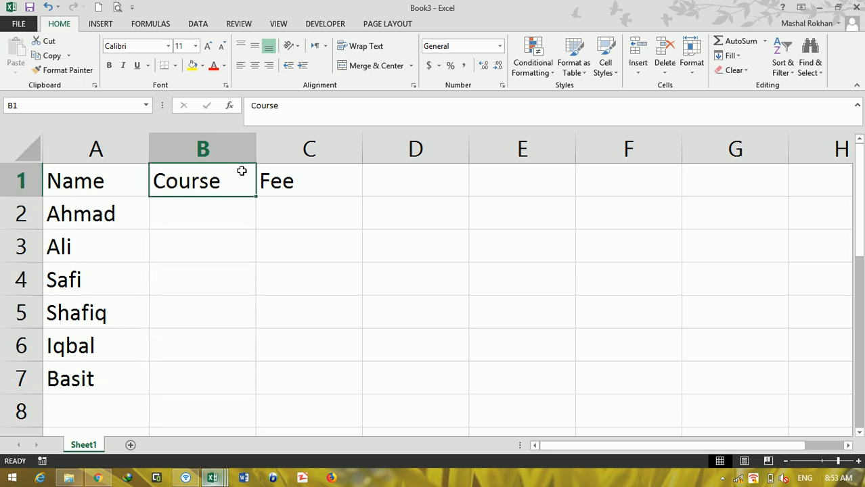
pyautogui.press('Down')
pyautogui.write('DIT')
pyautogui.press('Return')
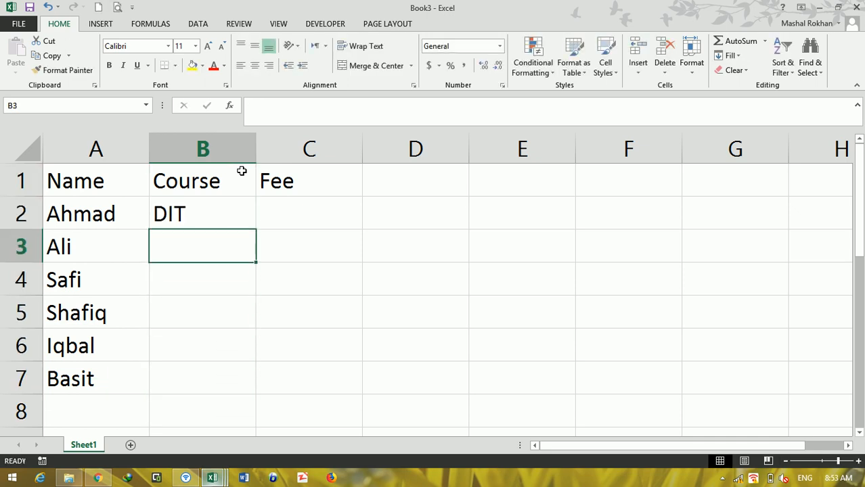
pyautogui.write('BCS')
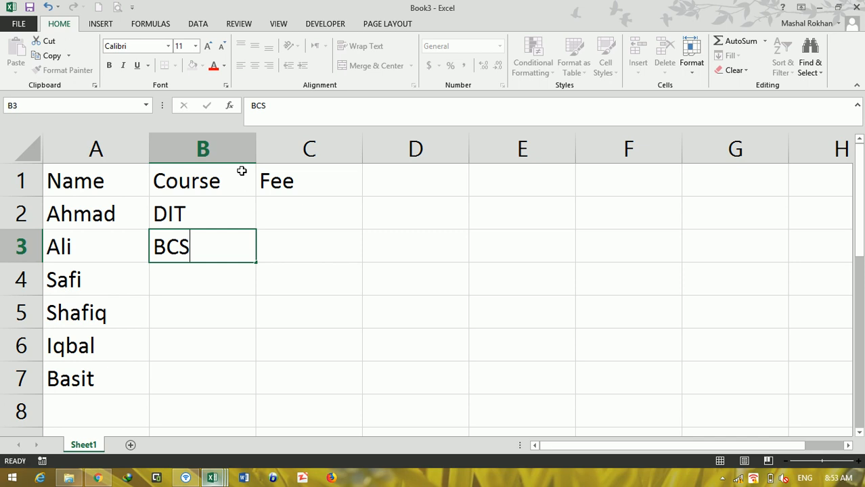
pyautogui.press('Up')
pyautogui.press('Down')
pyautogui.press('Down')
pyautogui.write('DEL')
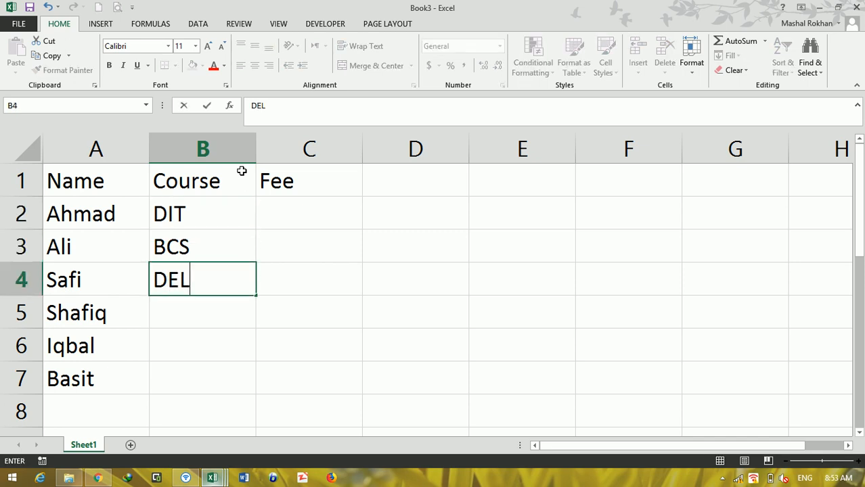
pyautogui.press('Return')
# Step: Complete the Course column with BCS in B5 and DIT in both B6 and B7
pyautogui.write('B')
pyautogui.press('Return')
pyautogui.write('D')
pyautogui.press('Return')
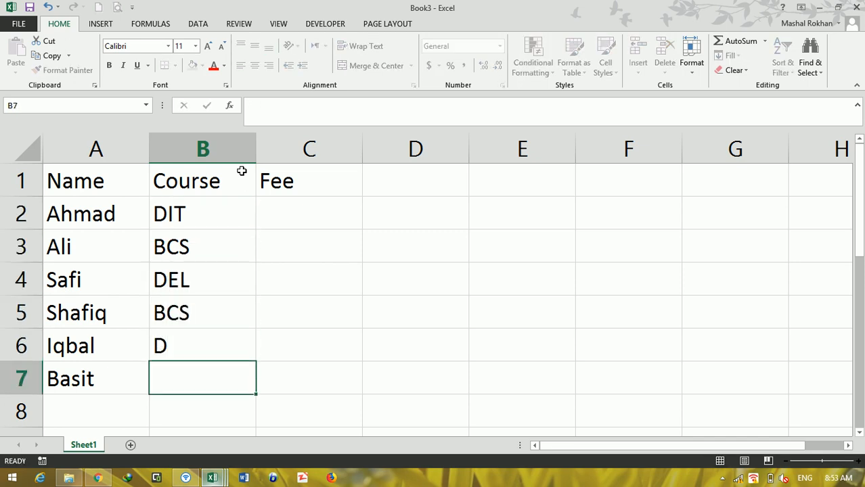
pyautogui.press('Up')
pyautogui.write('D')
pyautogui.press('Return')
pyautogui.write('D')
pyautogui.press('Return')
# Step: Enter the fees 2000, 3000 and 4000 in C2 to C4 and extend the series down to C7
pyautogui.press('Right')
pyautogui.press('Up')
pyautogui.press('Up')
pyautogui.press('Up')
pyautogui.press('Up')
pyautogui.press('Up')
pyautogui.press('Up')
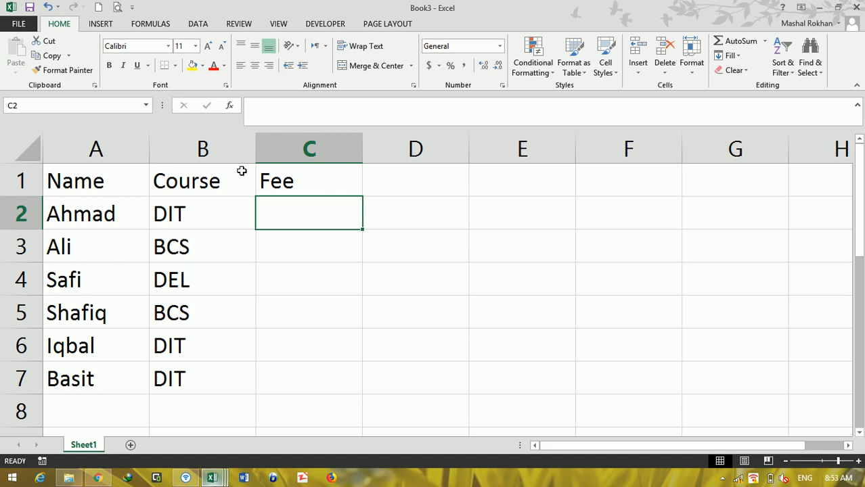
pyautogui.write('2000')
pyautogui.press('Return')
pyautogui.write('3000')
pyautogui.press('Return')
pyautogui.write('4000')
pyautogui.press('Return')
pyautogui.moveTo(348, 216); pyautogui.dragTo(348, 257)
pyautogui.doubleClick(362, 263)
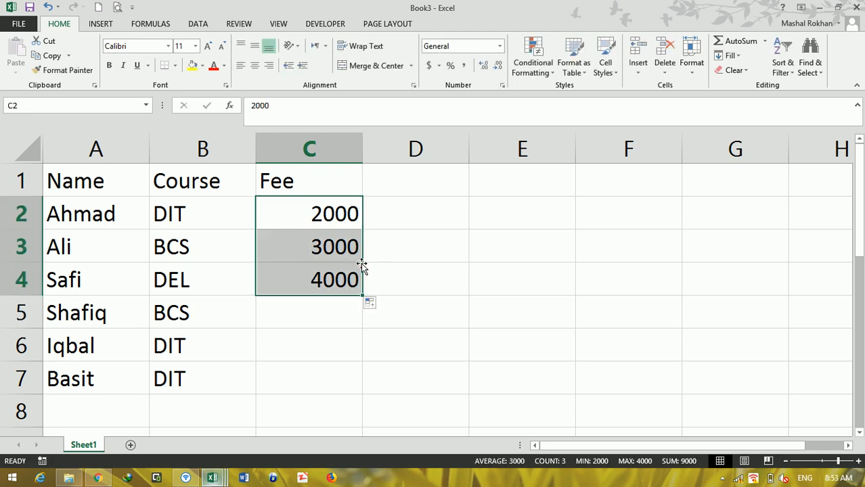
pyautogui.moveTo(362, 298); pyautogui.dragTo(357, 380)
# Step: Copy the headers and first record in A1:C2 and paste them at E1 and again at E5
pyautogui.click(80, 180)
pyautogui.moveTo(80, 181); pyautogui.dragTo(299, 197)
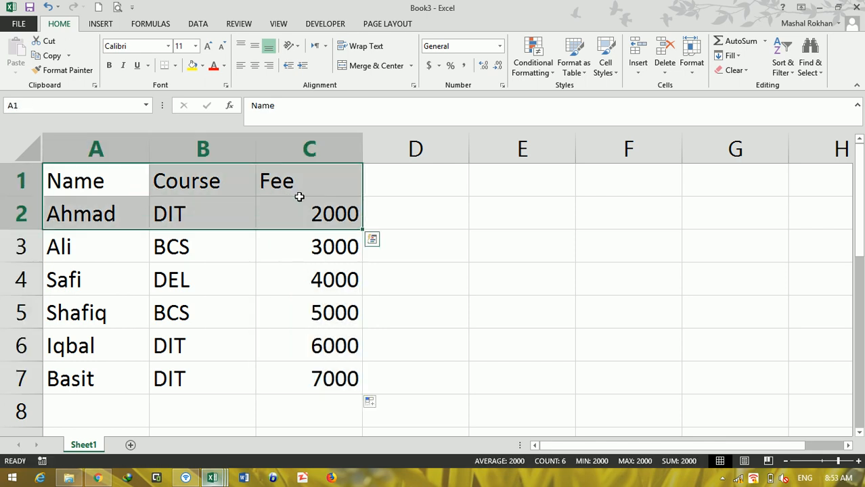
pyautogui.hotkey('ctrl', 'c')
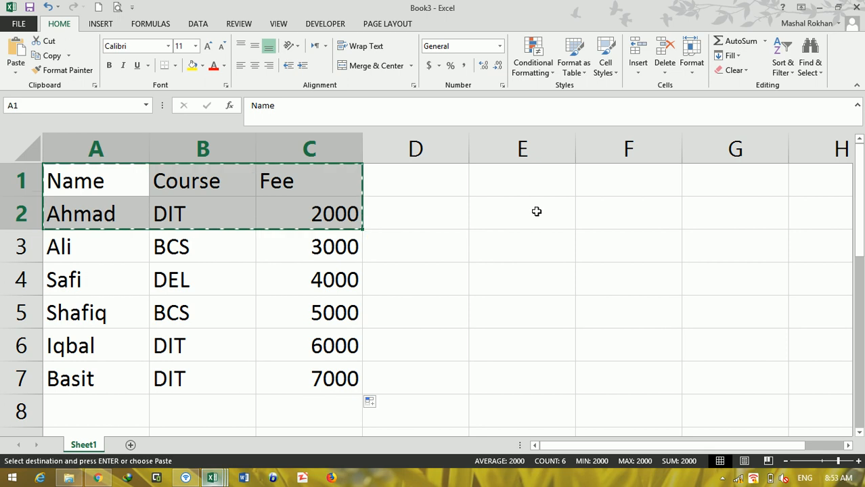
pyautogui.click(549, 171)
pyautogui.hotkey('ctrl', 'v')
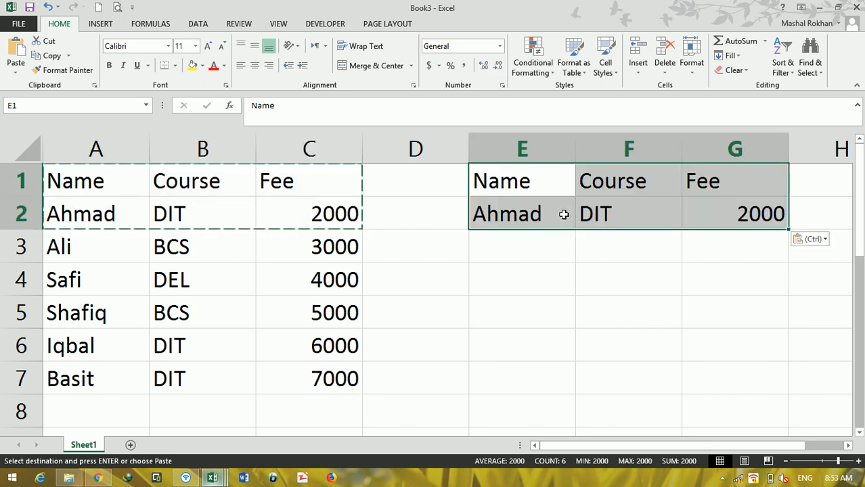
pyautogui.click(543, 323)
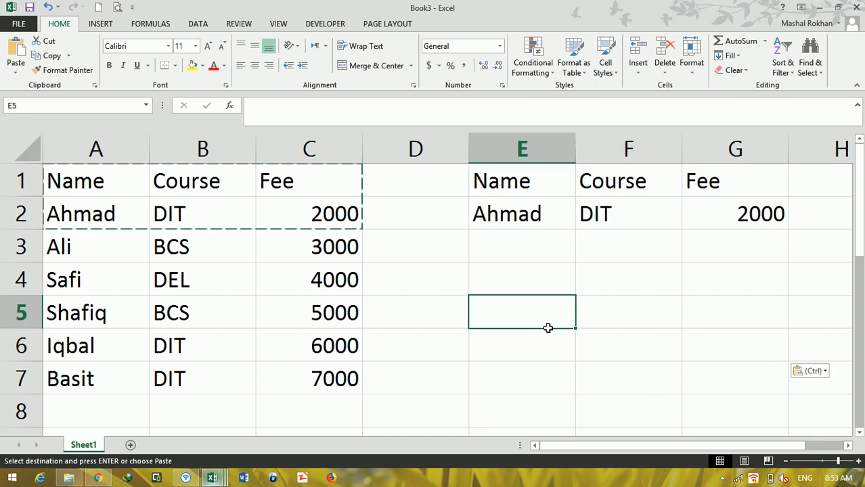
pyautogui.hotkey('ctrl', 'v')
# Step: Clear the copied record from E6:G6 and from E2:G2, keeping both header rows
pyautogui.moveTo(548, 335); pyautogui.dragTo(768, 347)
pyautogui.press('Delete')
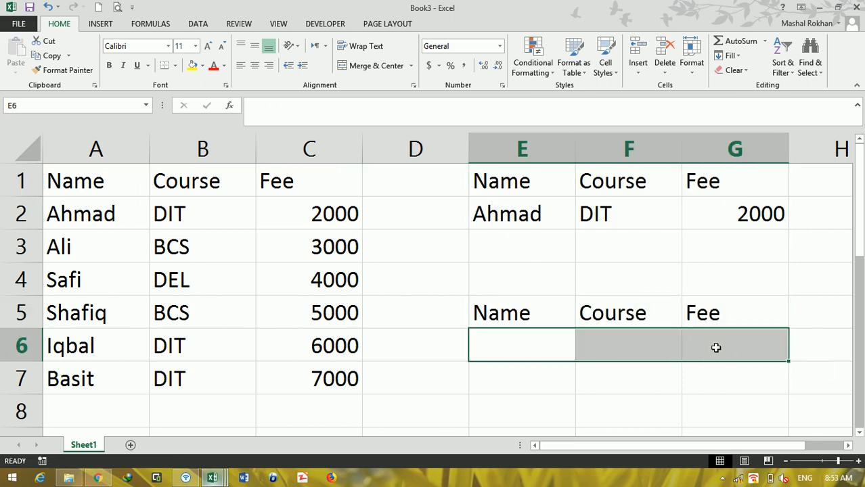
pyautogui.moveTo(515, 213); pyautogui.dragTo(738, 220)
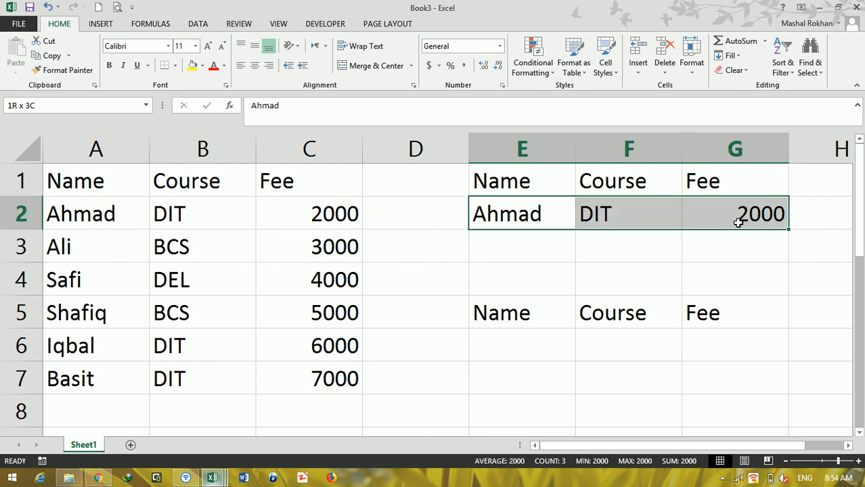
pyautogui.press('Delete')
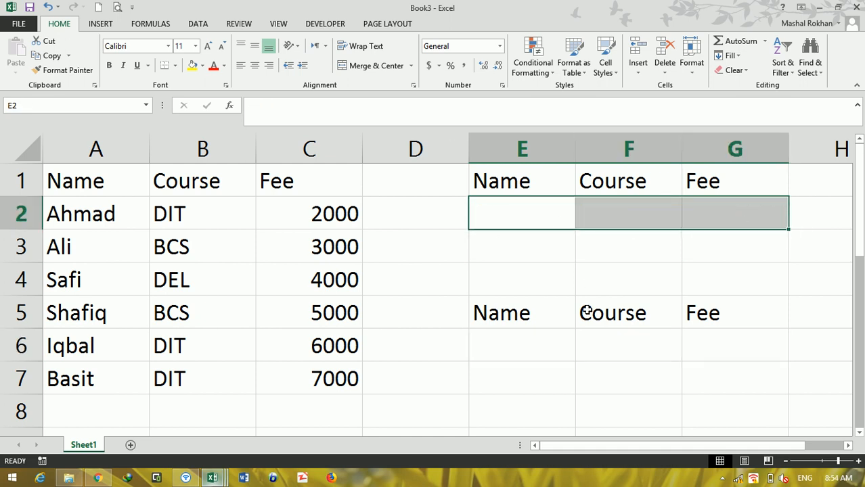
pyautogui.click(545, 191)
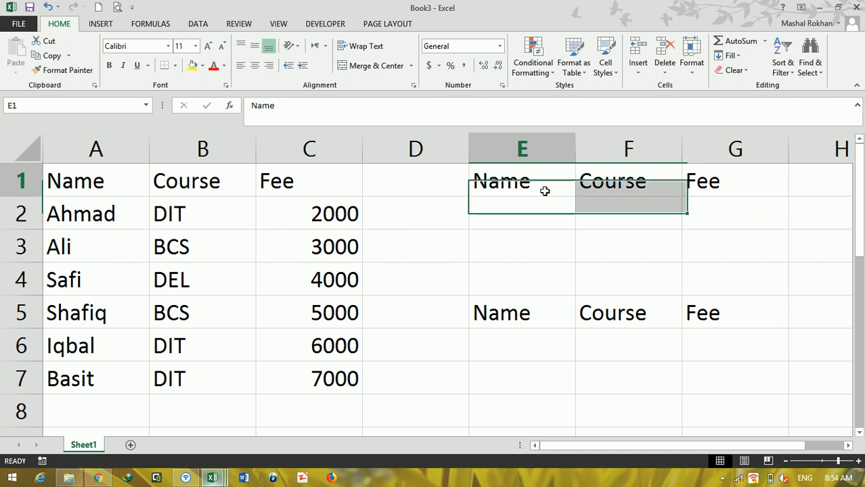
pyautogui.click(302, 276)
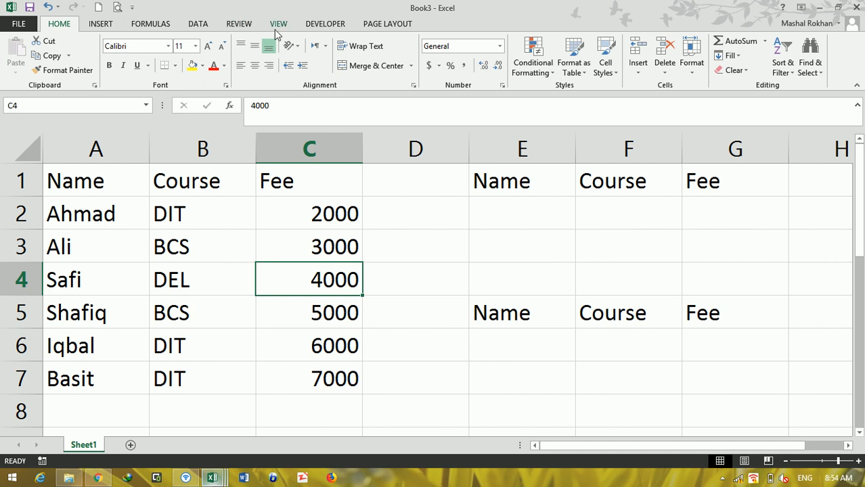
pyautogui.click(199, 24)
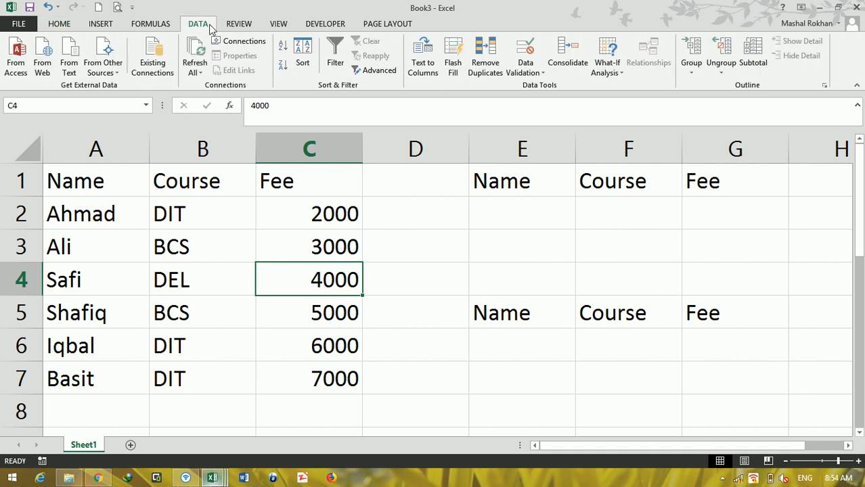
pyautogui.click(377, 71)
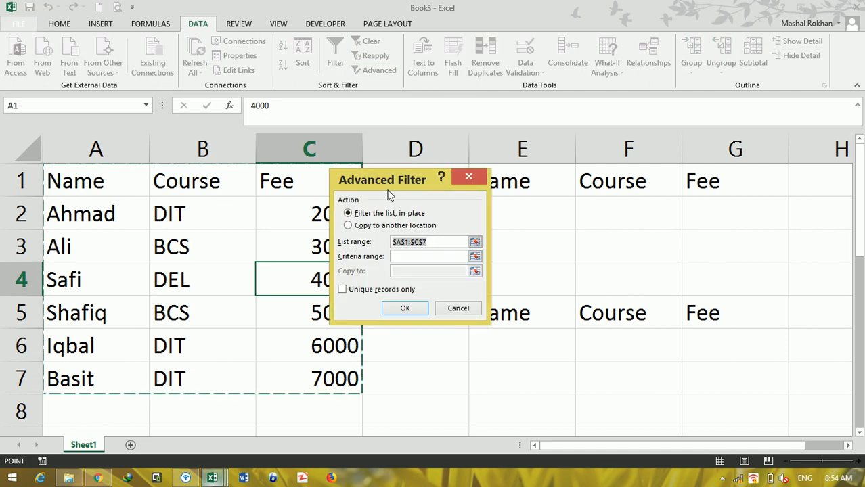
pyautogui.moveTo(391, 184); pyautogui.dragTo(193, 297)
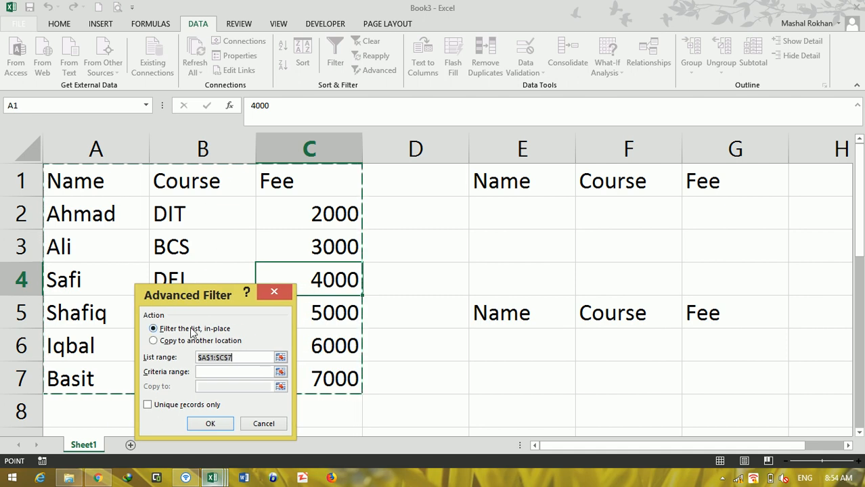
pyautogui.click(211, 371)
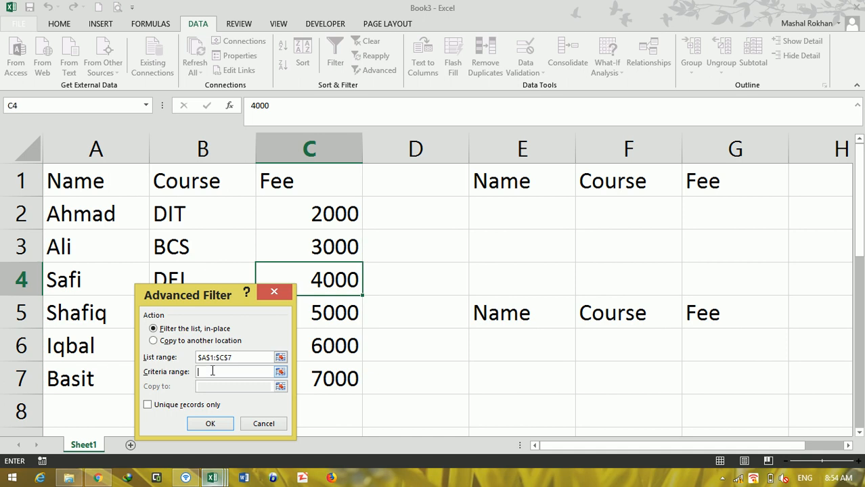
pyautogui.click(510, 212)
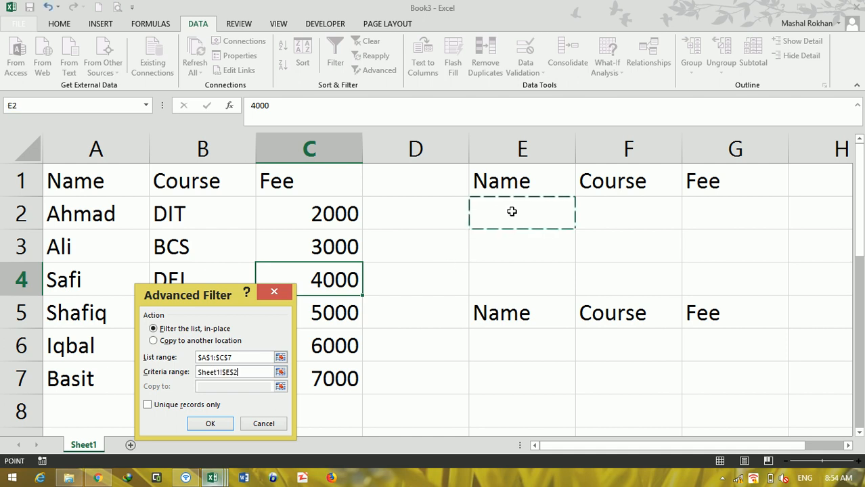
pyautogui.write('A')
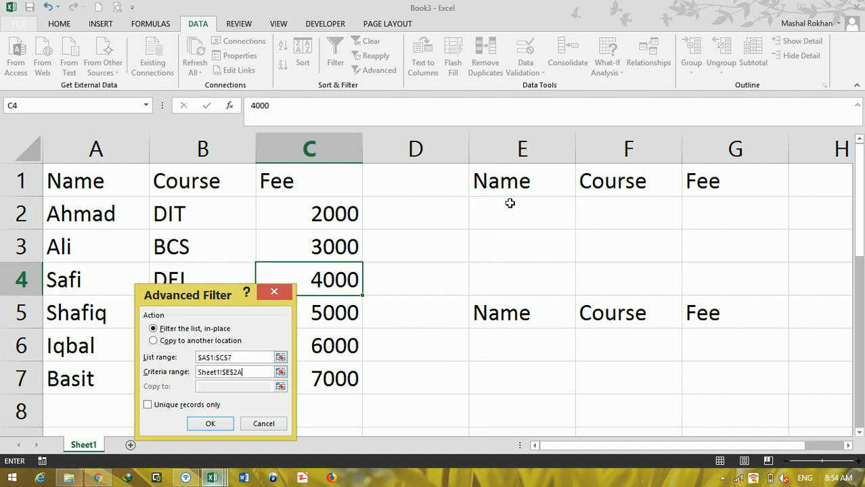
pyautogui.click(286, 295)
# Step: Enter A as the Name criterion in cell E2
pyautogui.click(516, 217)
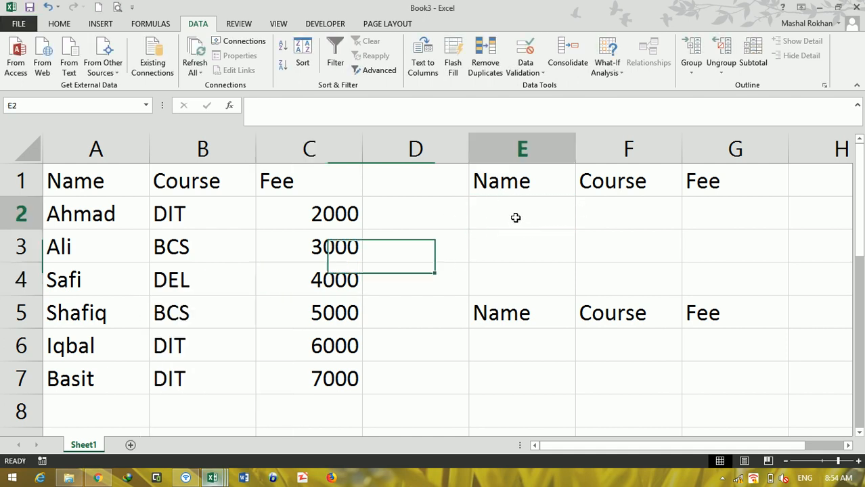
pyautogui.write('A')
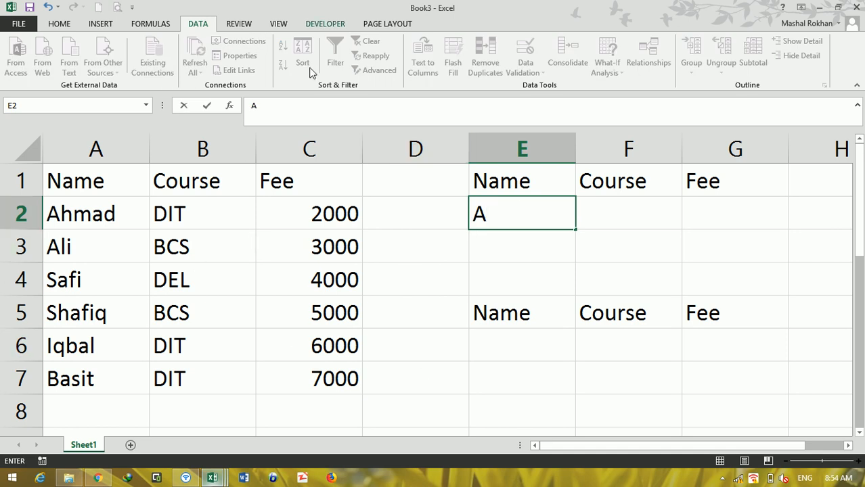
pyautogui.click(566, 253)
pyautogui.click(521, 209)
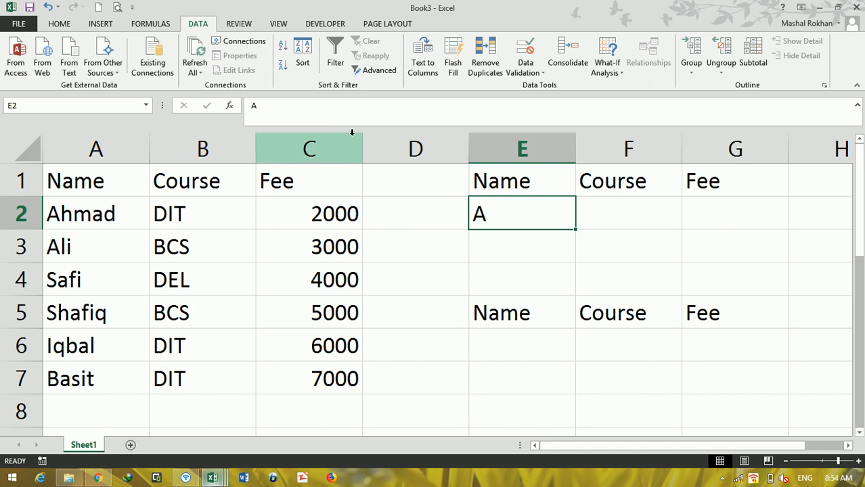
# Step: Start an Advanced Filter on the table A1:C7 with criteria range E1:G2 and the option to copy to another location
pyautogui.click(181, 280)
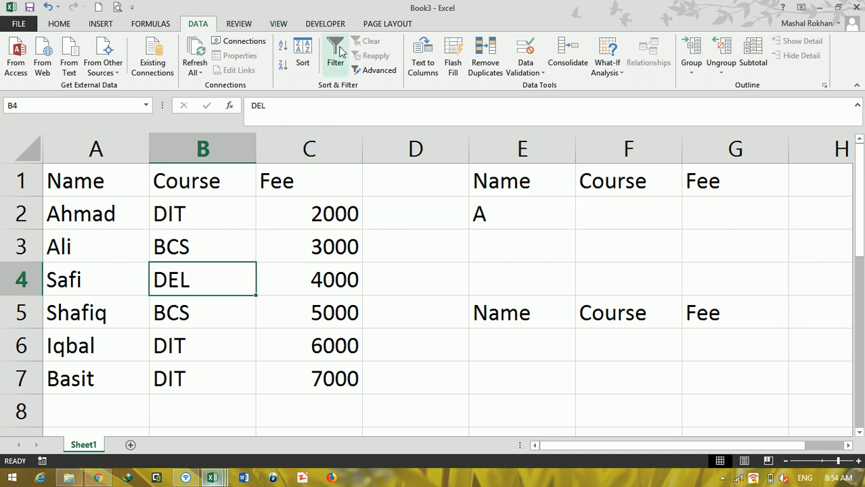
pyautogui.click(369, 70)
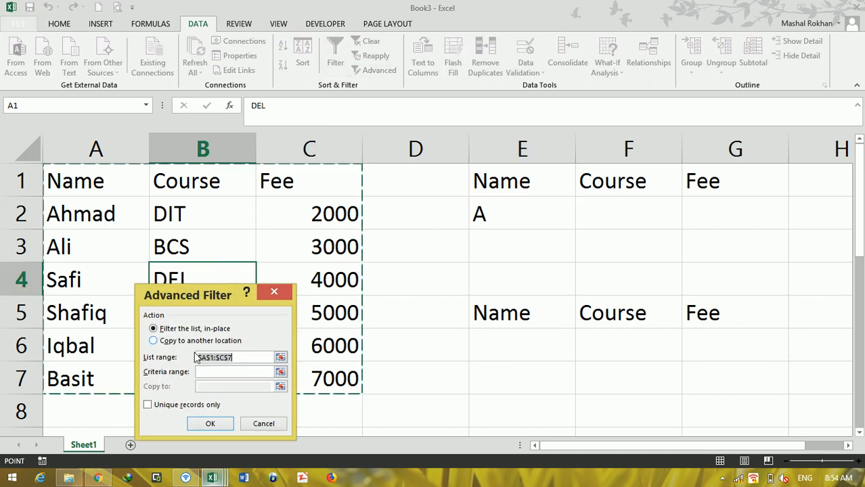
pyautogui.click(227, 372)
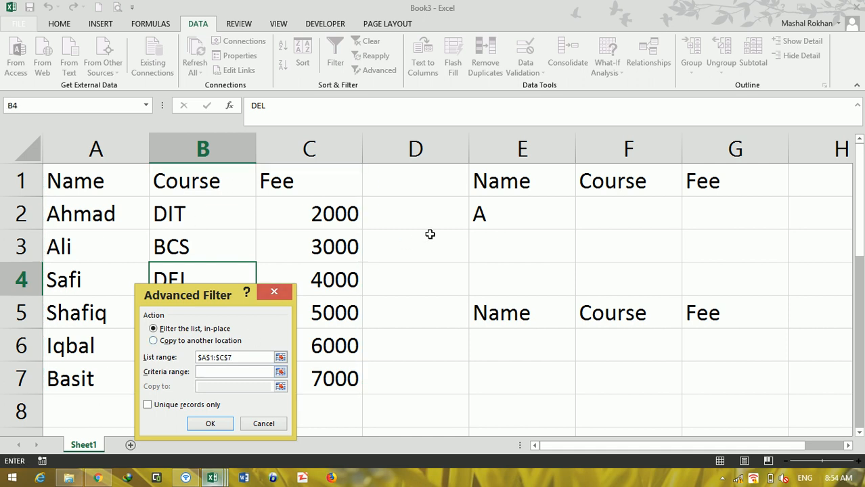
pyautogui.moveTo(526, 183); pyautogui.dragTo(683, 215)
pyautogui.moveTo(179, 300); pyautogui.dragTo(297, 186)
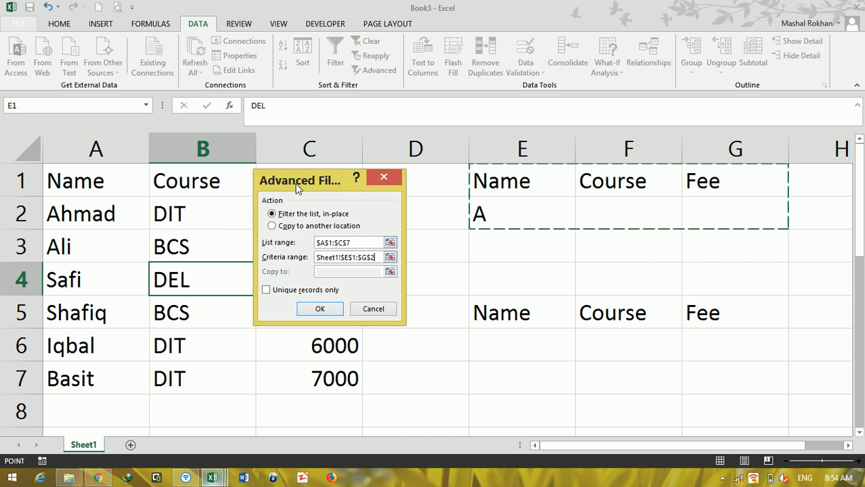
pyautogui.click(287, 229)
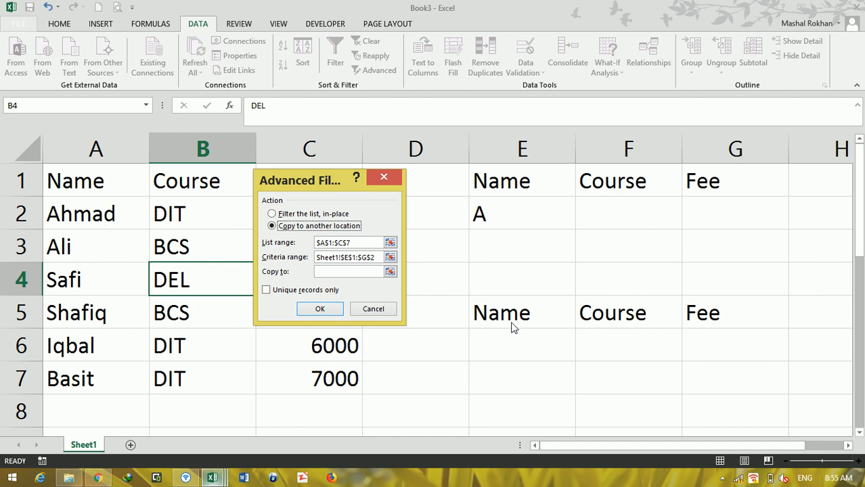
pyautogui.click(722, 479)
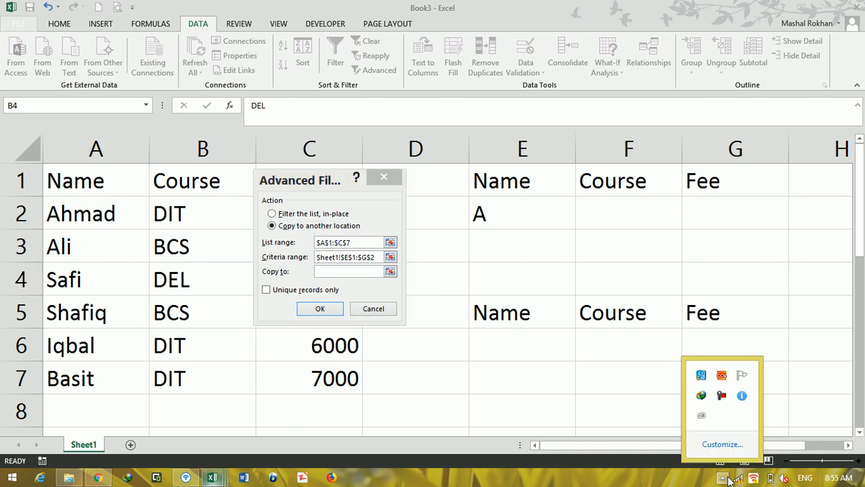
pyautogui.click(723, 395)
pyautogui.click(803, 421)
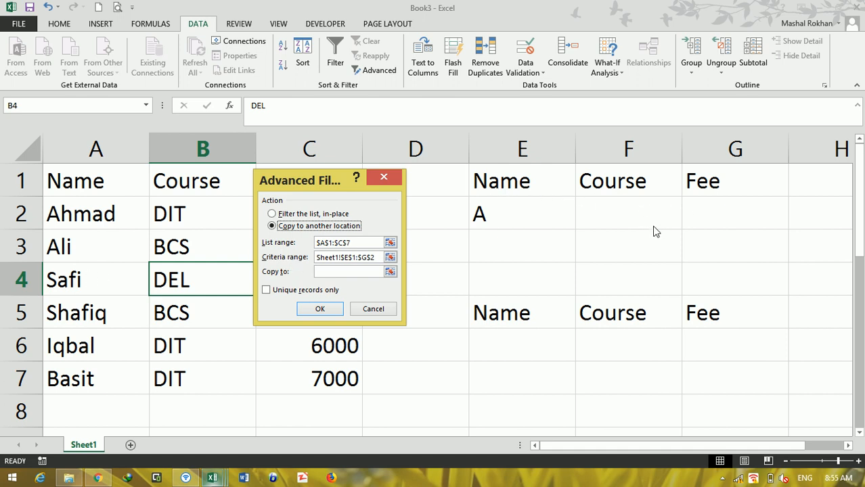
# Step: Set the Advanced Filter's output range to E5:G10 and run it
pyautogui.click(349, 273)
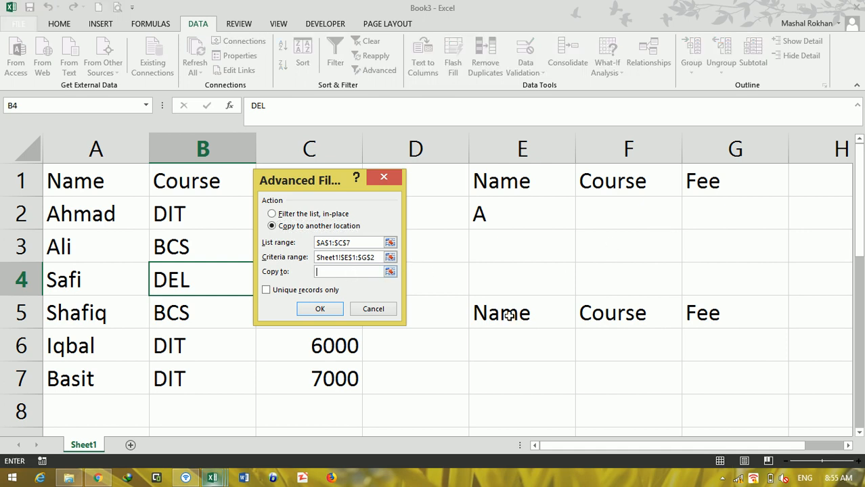
pyautogui.moveTo(490, 311); pyautogui.dragTo(746, 370)
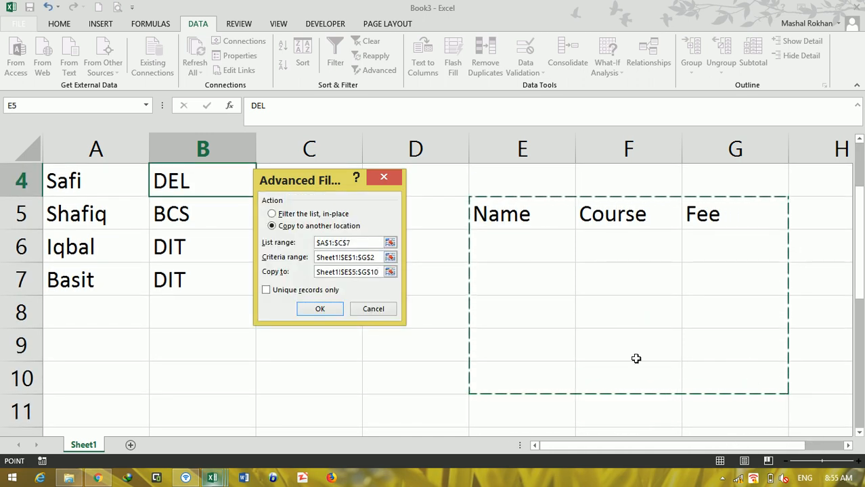
pyautogui.click(322, 309)
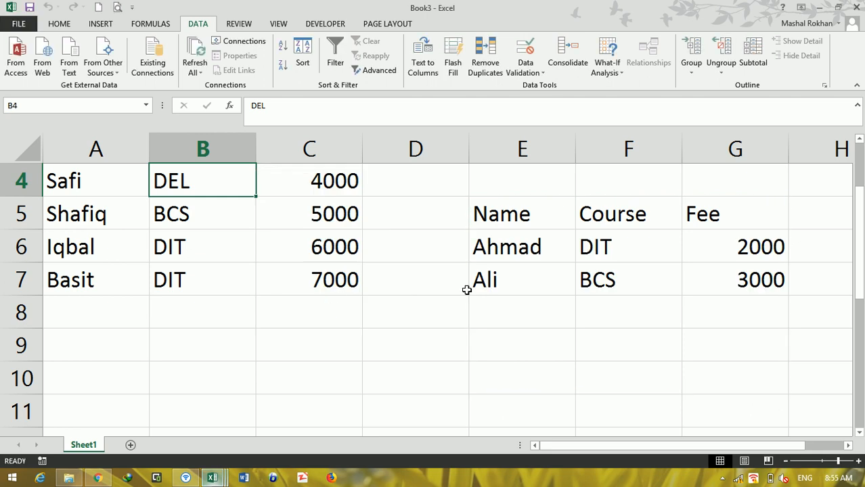
pyautogui.press('Up')
pyautogui.press('Up')
pyautogui.press('Up')
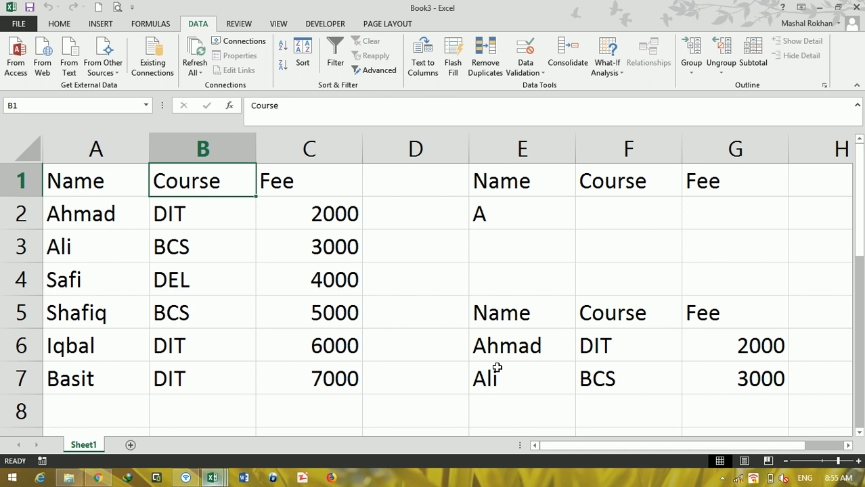
# Step: Change the Name criterion in cell E2 to S
pyautogui.click(536, 227)
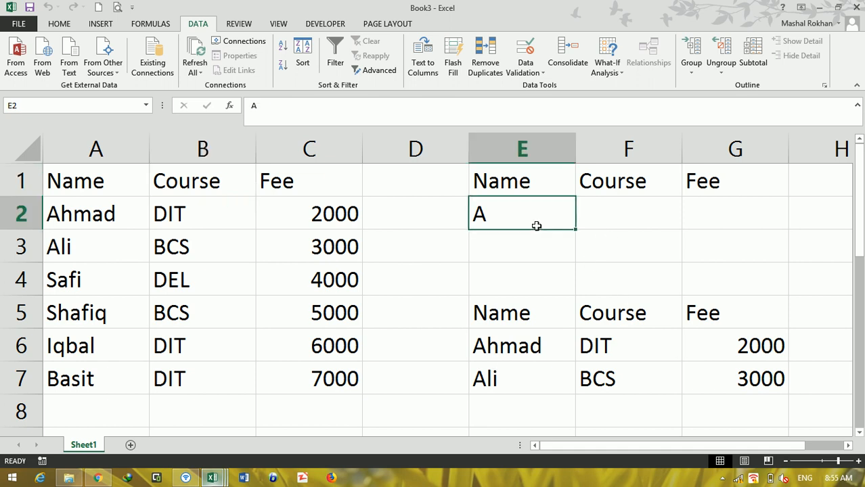
pyautogui.write('S')
pyautogui.press('Return')
pyautogui.press('Return')
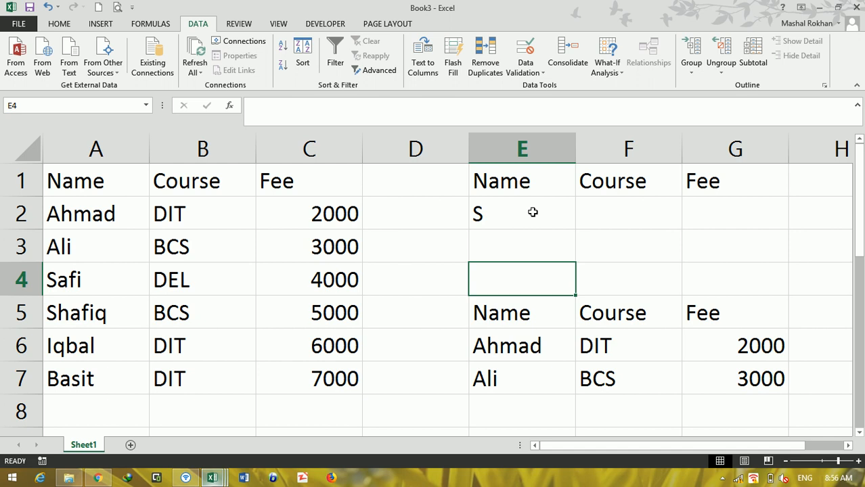
pyautogui.click(476, 213)
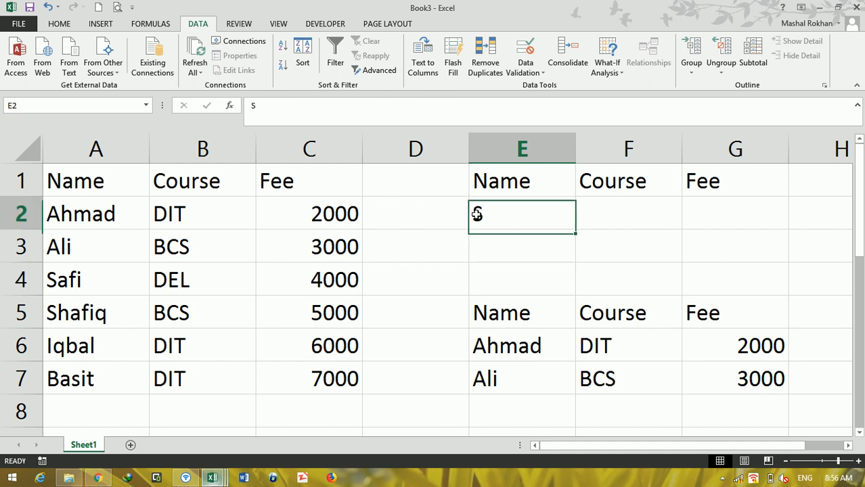
# Step: Run the Advanced Filter on the table with the S criterion, copying the matches to E5:G10
pyautogui.click(310, 247)
pyautogui.click(360, 69)
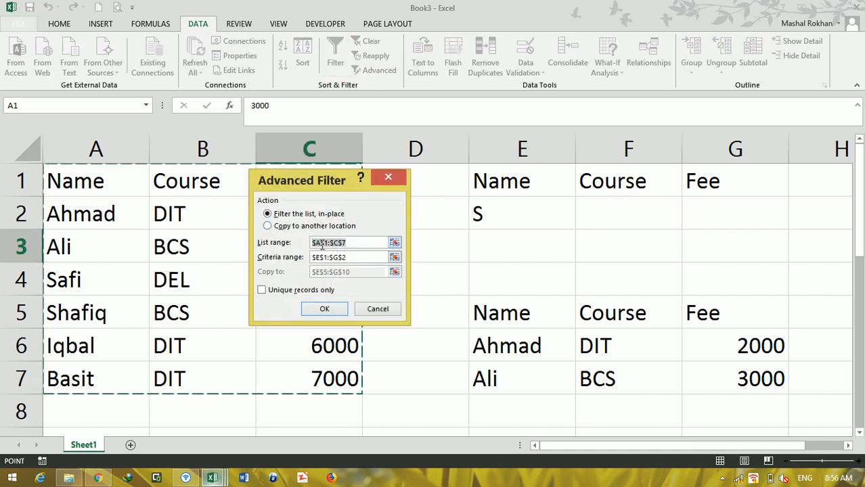
pyautogui.click(268, 225)
pyautogui.click(324, 308)
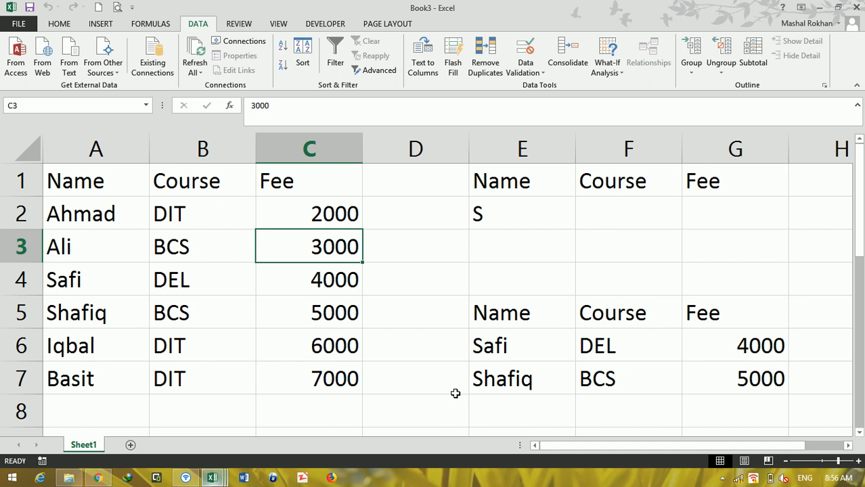
# Step: Replace the Name criterion in cell E2 with B
pyautogui.click(512, 209)
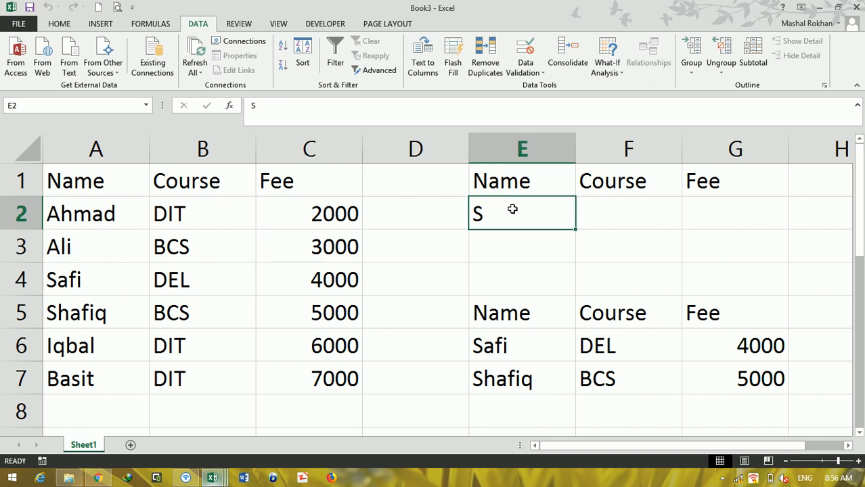
pyautogui.write('B')
pyautogui.click(535, 247)
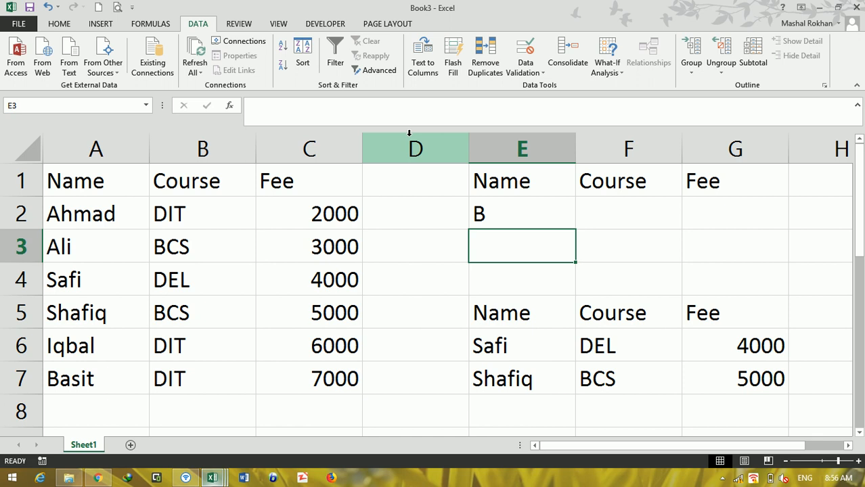
pyautogui.click(507, 213)
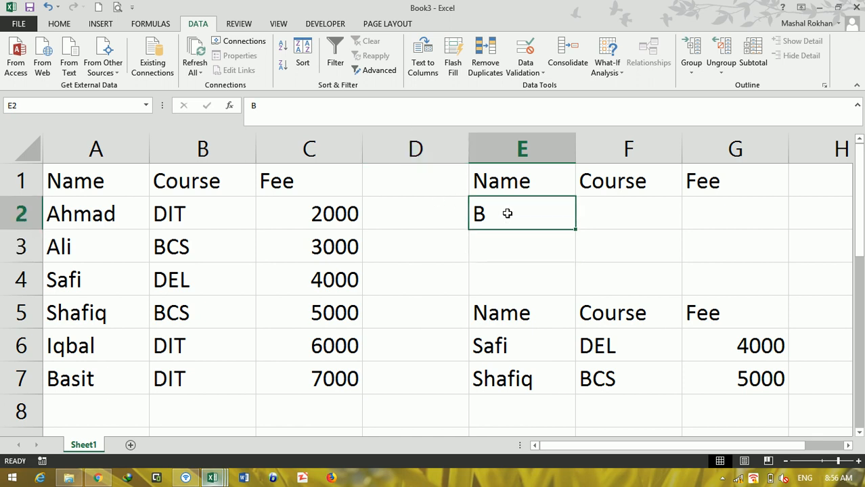
# Step: Draw a form-control button in column D across rows 1 and 2, beside the criteria range
pyautogui.click(325, 24)
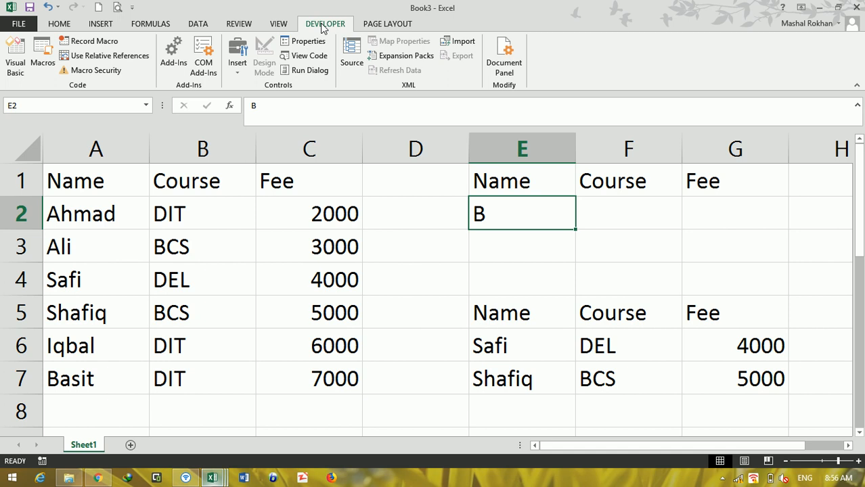
pyautogui.click(241, 73)
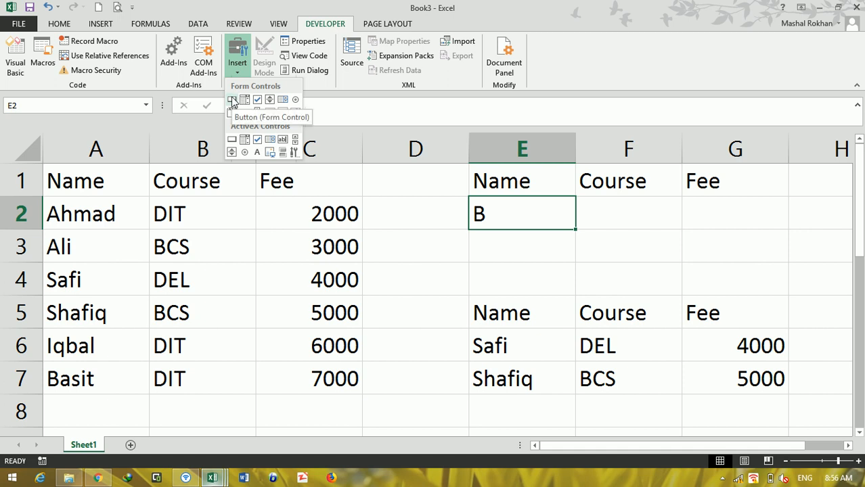
pyautogui.click(232, 101)
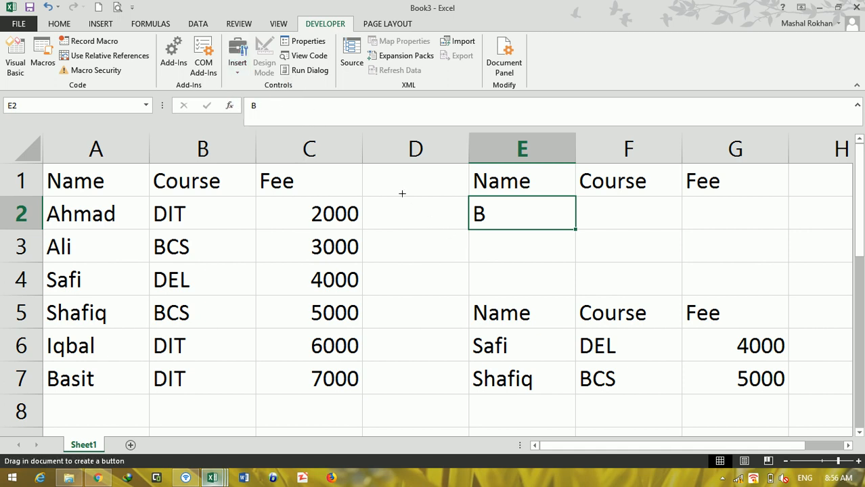
pyautogui.moveTo(373, 178); pyautogui.dragTo(464, 213)
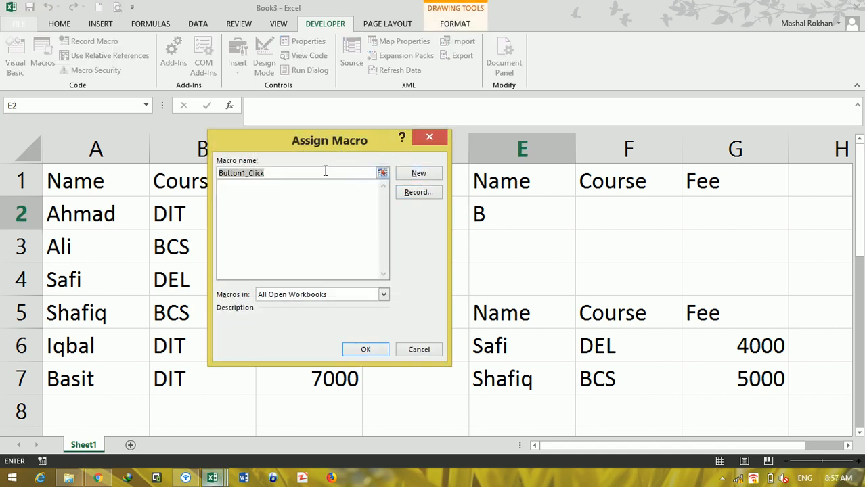
# Step: Start recording a macro named Search for the button, and fit the button into cell D2
pyautogui.write('Search')
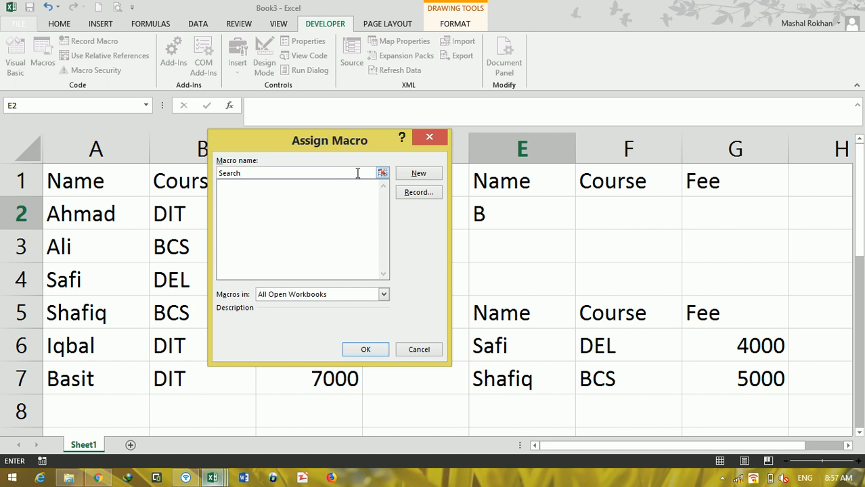
pyautogui.click(419, 192)
pyautogui.click(353, 325)
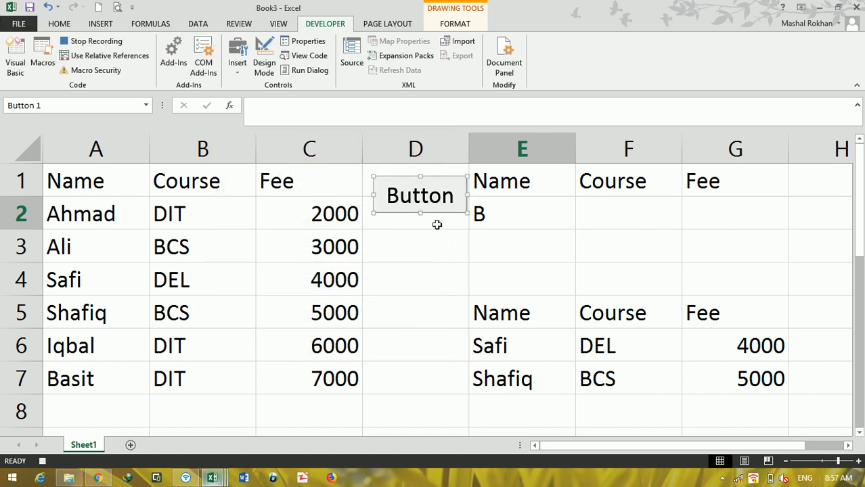
pyautogui.moveTo(420, 177); pyautogui.dragTo(400, 223)
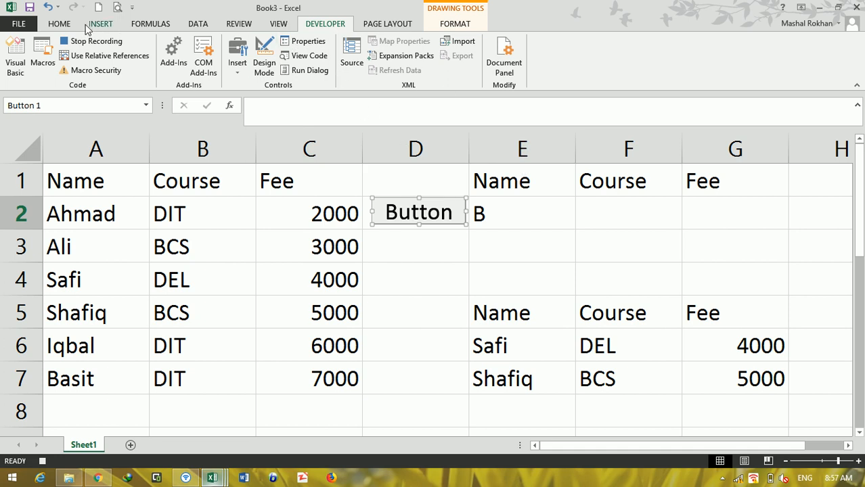
# Step: Record an Advanced Filter of A1:C7 with criteria E1:G2 copied to E5:G10, and stop the macro recording
pyautogui.click(194, 26)
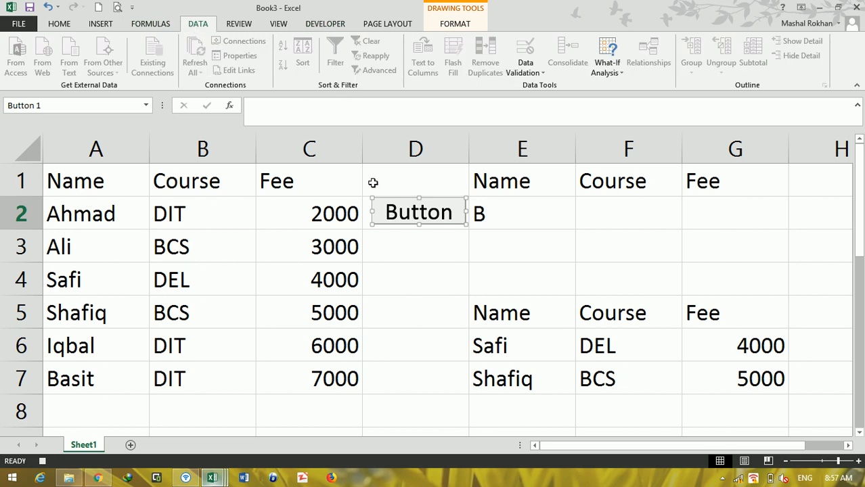
pyautogui.click(520, 204)
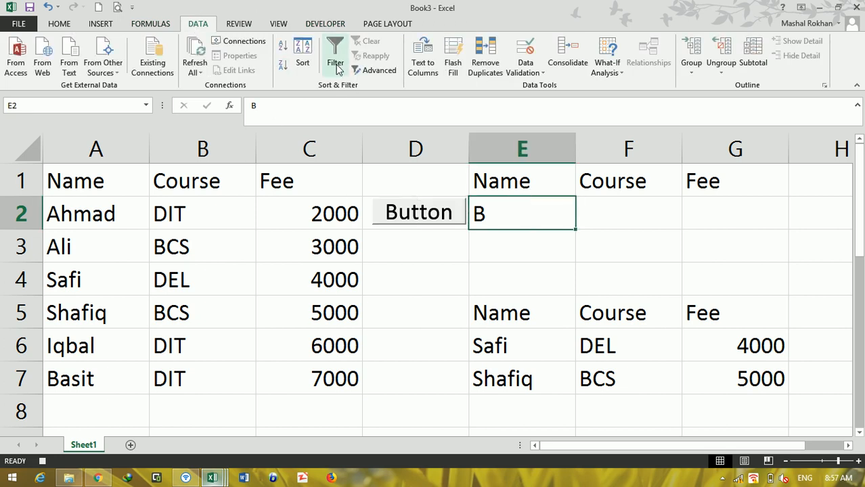
pyautogui.click(315, 295)
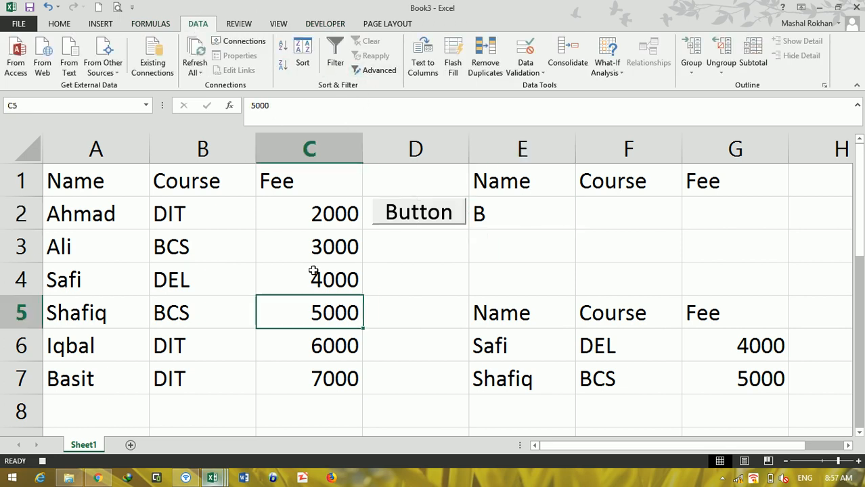
pyautogui.click(368, 71)
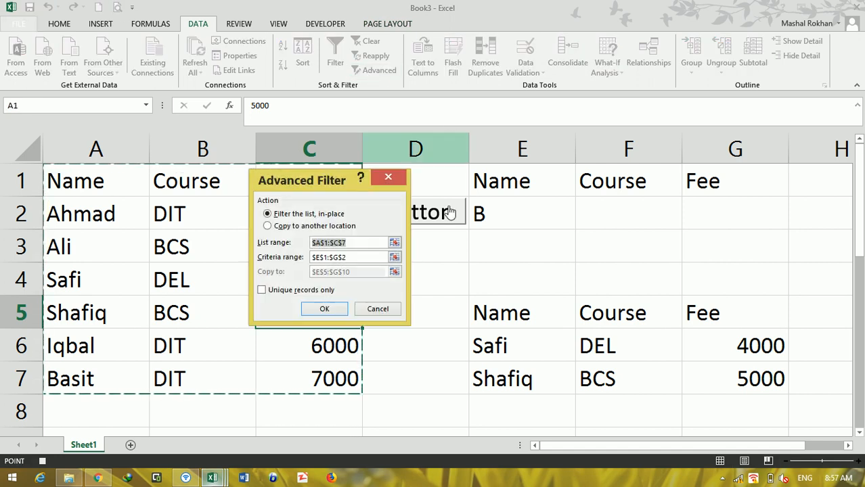
pyautogui.click(303, 226)
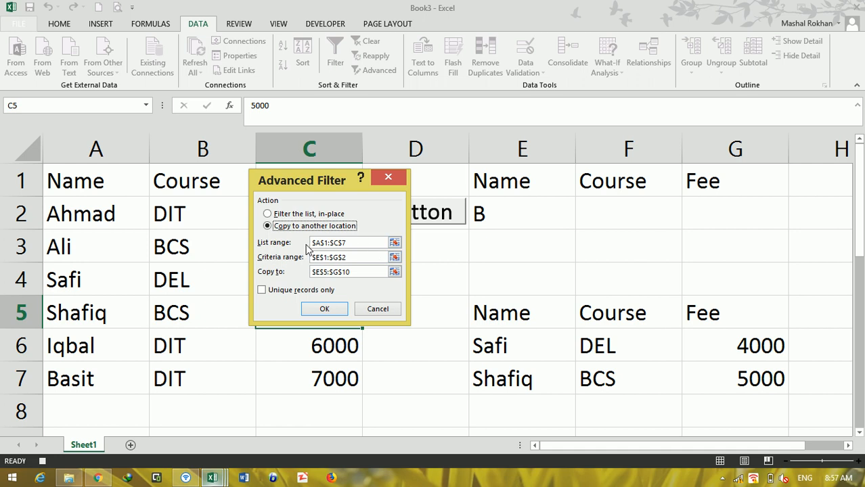
pyautogui.click(326, 310)
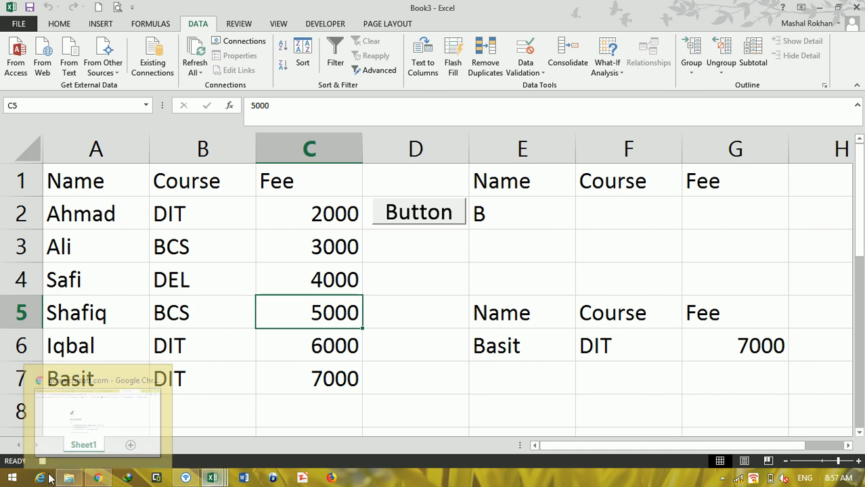
pyautogui.click(42, 462)
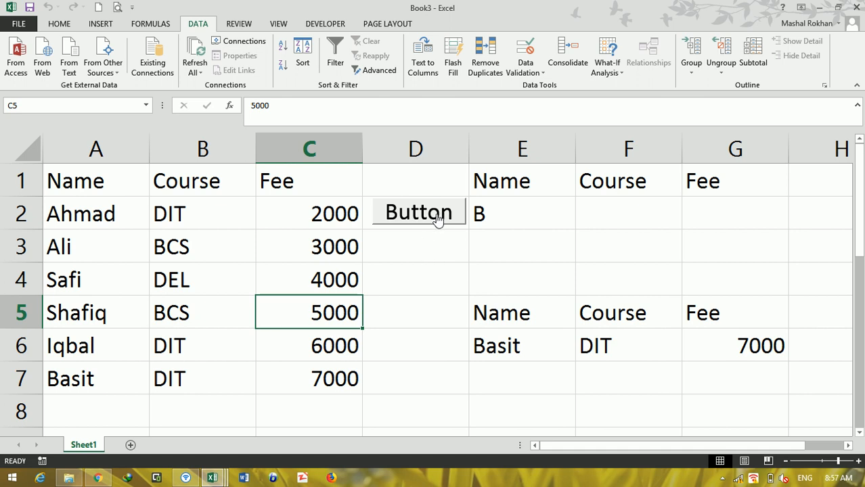
# Step: Enter the name from A3 as the criterion in E2 and run the macro with the sheet's button
pyautogui.click(516, 213)
pyautogui.write('Ali')
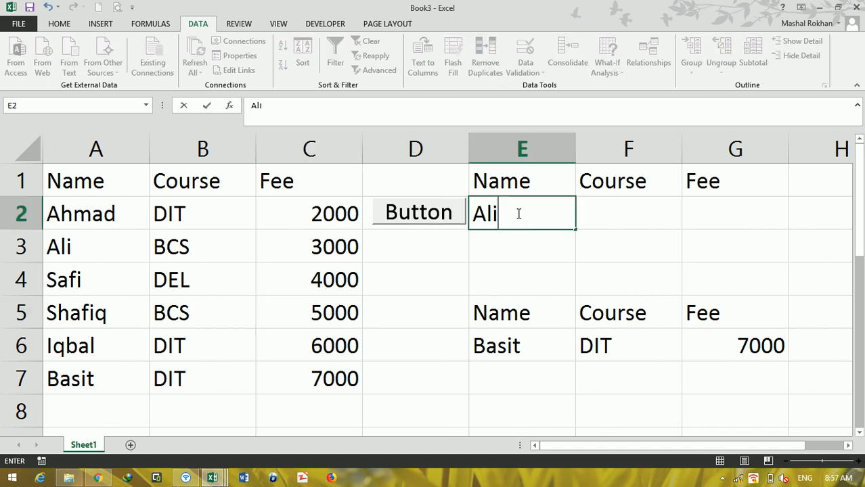
pyautogui.click(428, 204)
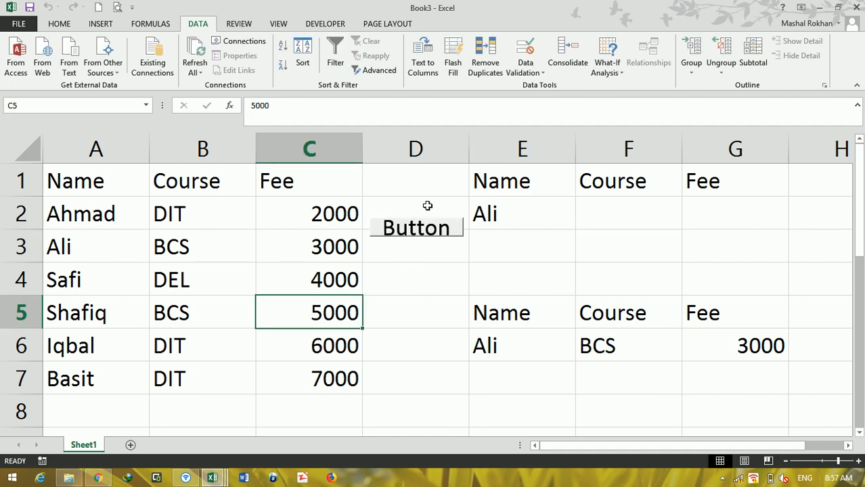
# Step: Enter the name from A5 as the criterion in E2 and run the macro with the sheet's button
pyautogui.click(506, 210)
pyautogui.write('Shafiq')
pyautogui.click(429, 228)
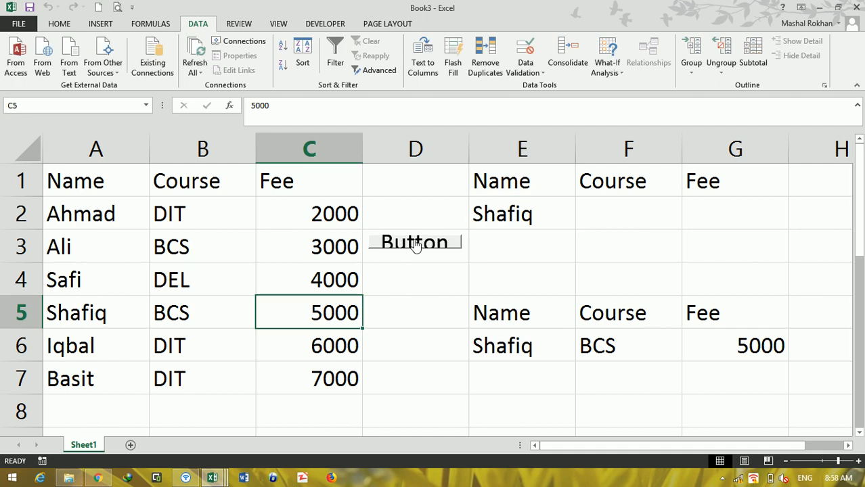
# Step: Rerun the recorded filter macro several times with the button in column D, keeping the same name criterion
pyautogui.click(414, 243)
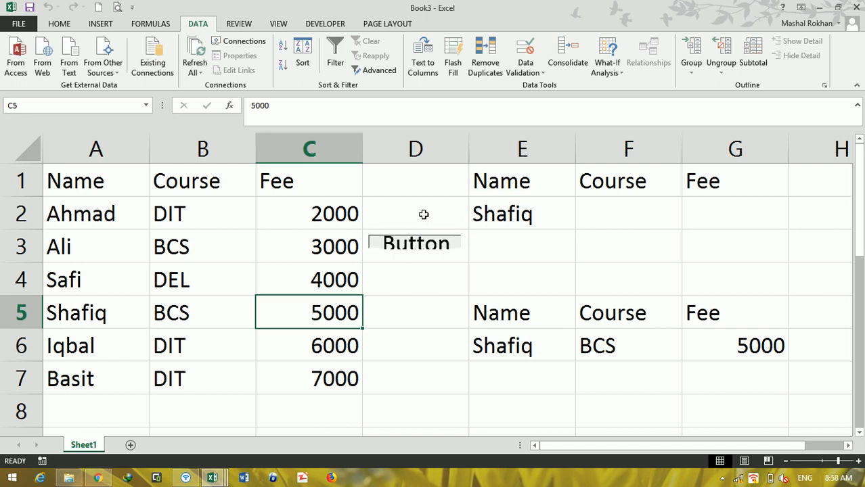
pyautogui.click(443, 248)
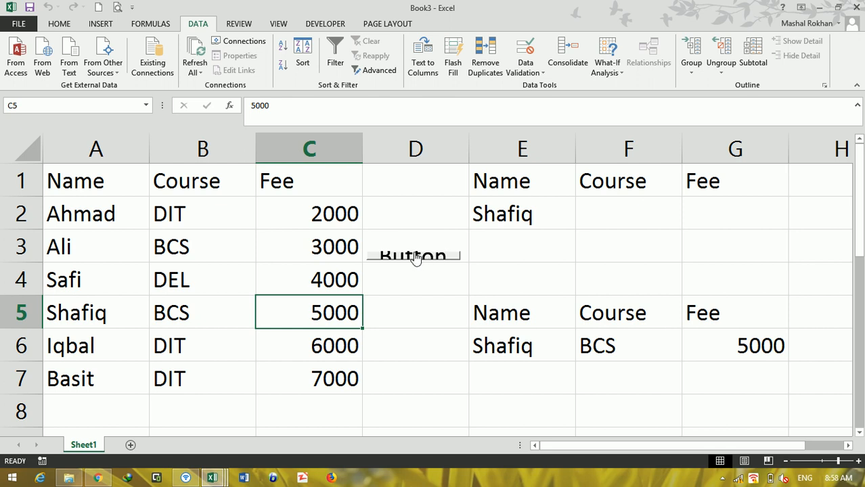
pyautogui.click(417, 258)
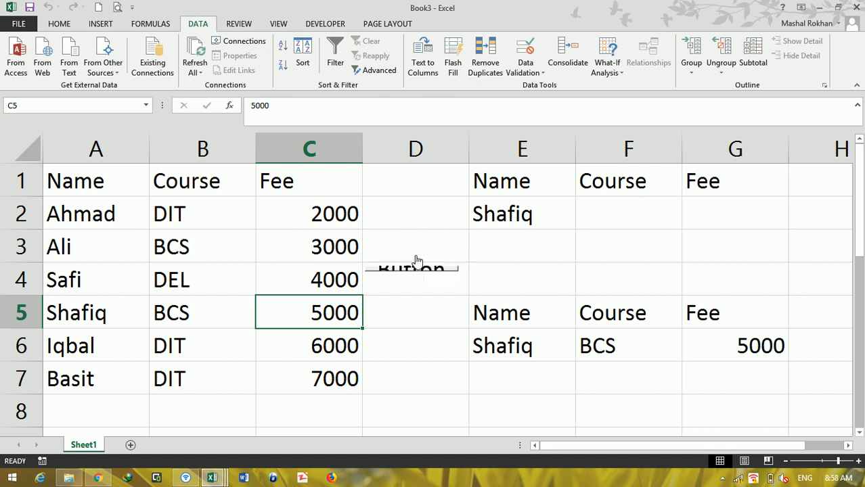
pyautogui.click(433, 270)
pyautogui.click(434, 279)
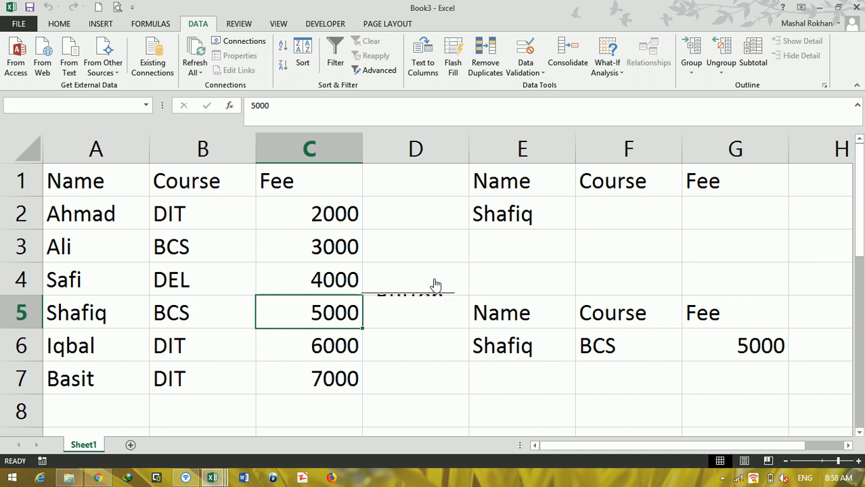
pyautogui.click(724, 479)
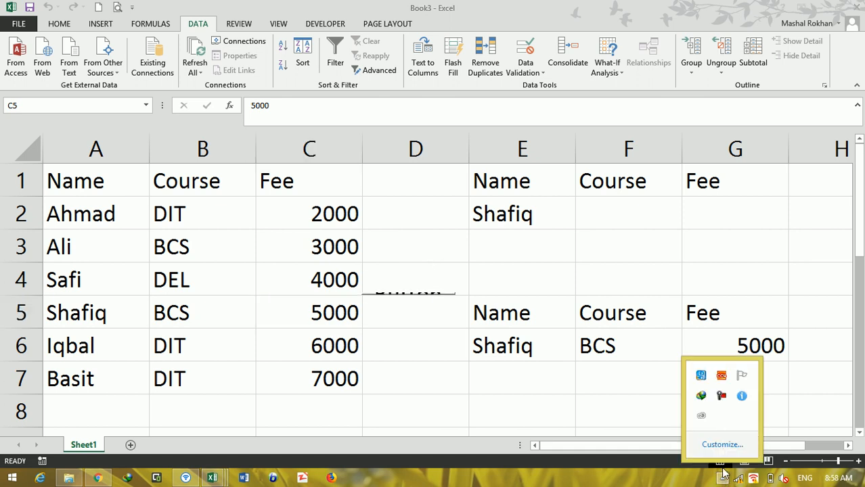
pyautogui.click(720, 397)
pyautogui.click(803, 420)
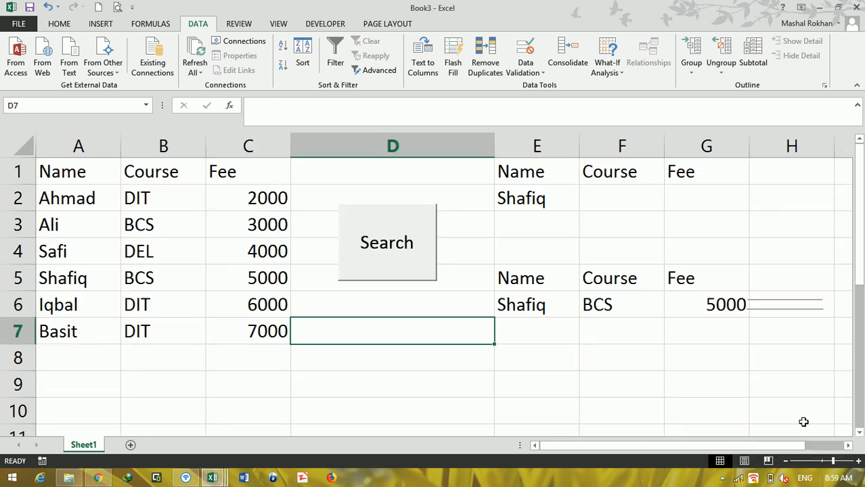
pyautogui.click(859, 305)
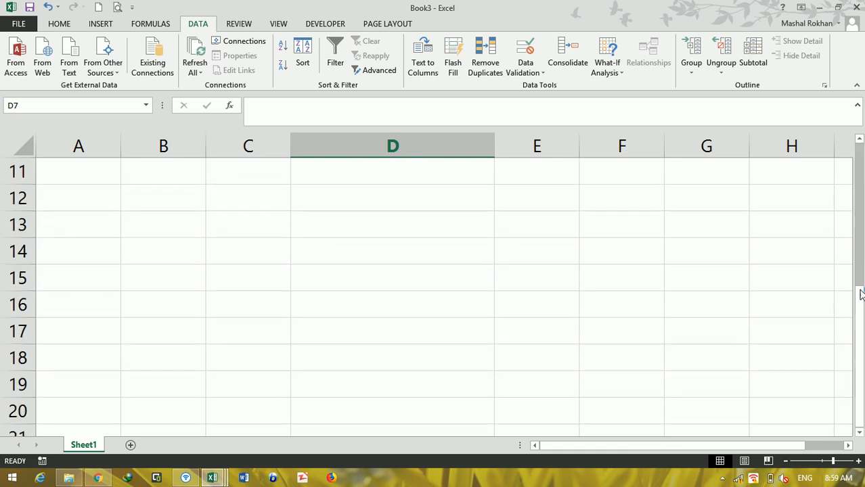
pyautogui.moveTo(863, 299); pyautogui.dragTo(862, 151)
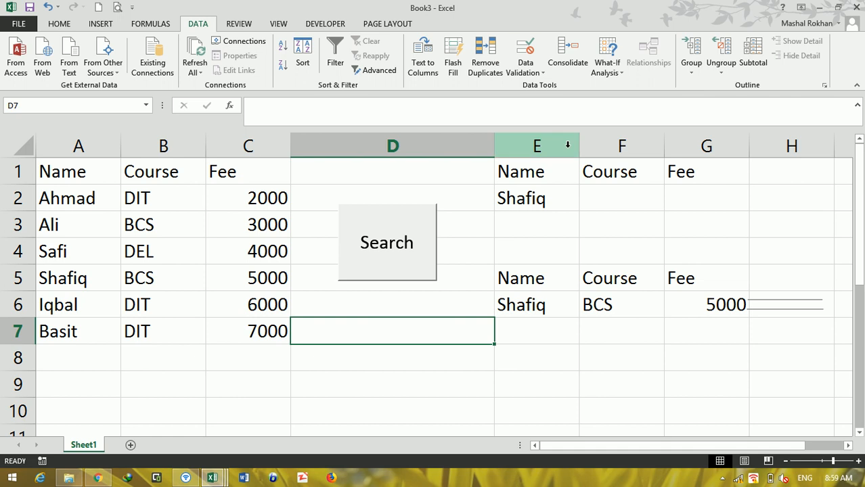
# Step: Clear the name criterion in E2, enter DIT as the course criterion in F2, and run the Search button's macro
pyautogui.click(502, 203)
pyautogui.press('Delete')
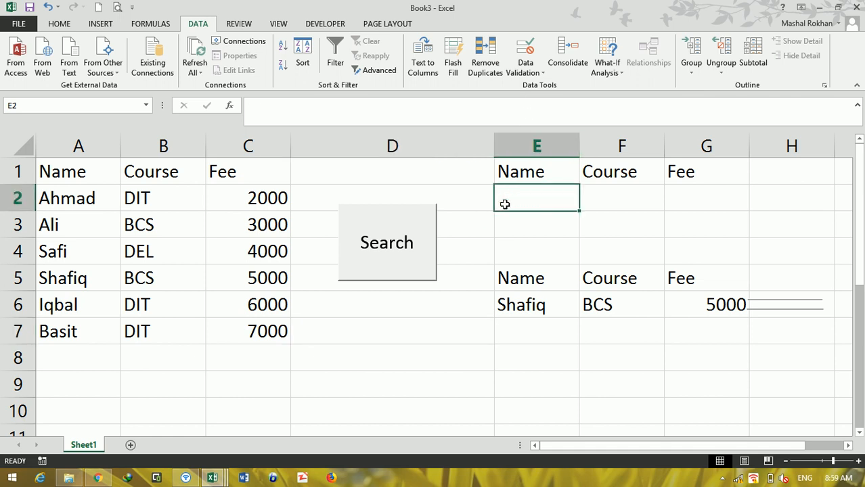
pyautogui.click(631, 198)
pyautogui.doubleClick(631, 200)
pyautogui.write('DIT')
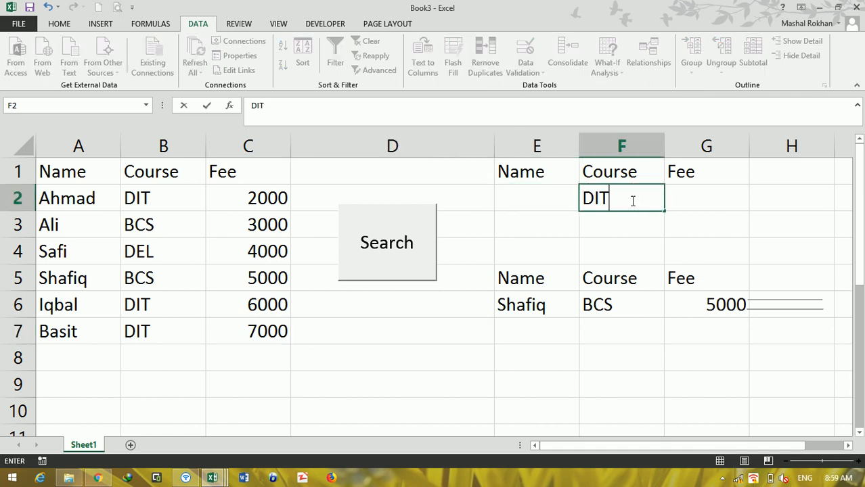
pyautogui.click(383, 254)
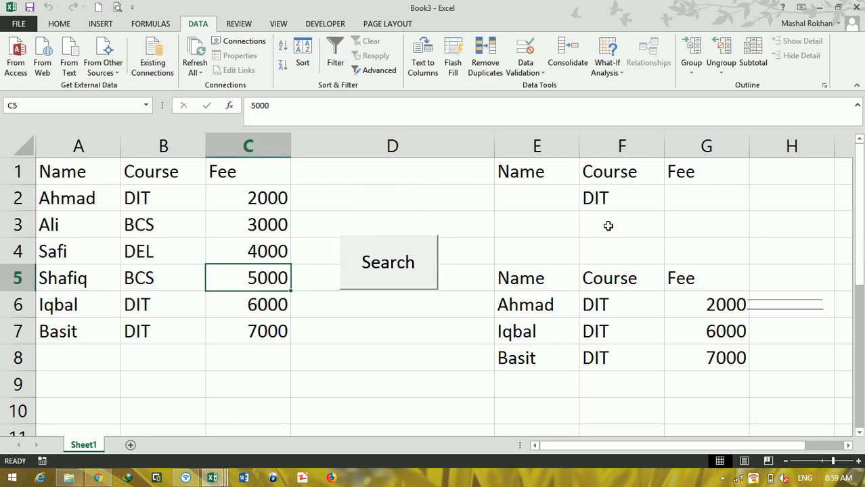
pyautogui.click(683, 202)
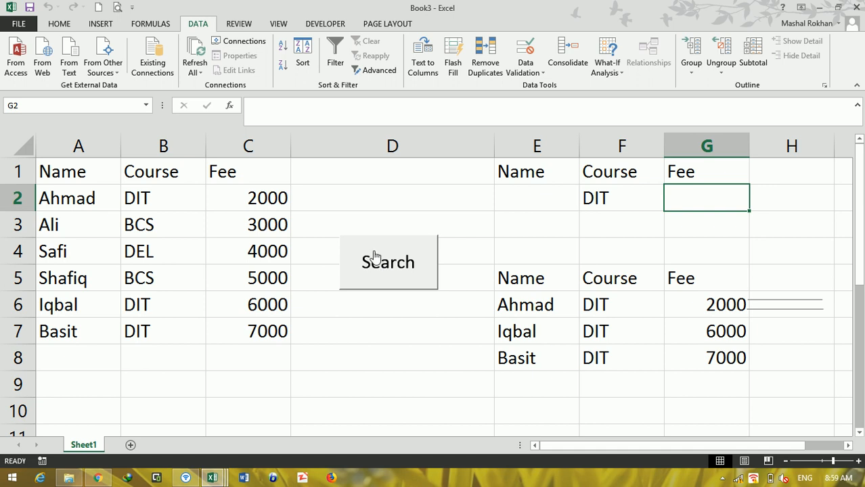
pyautogui.click(722, 478)
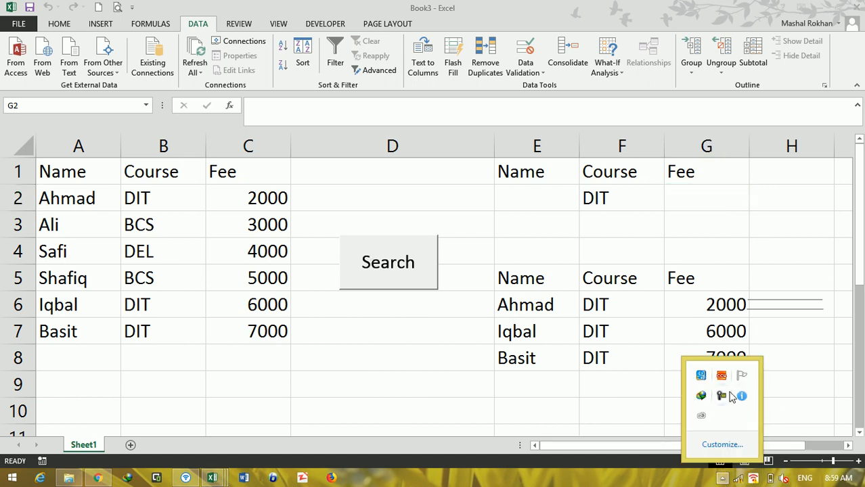